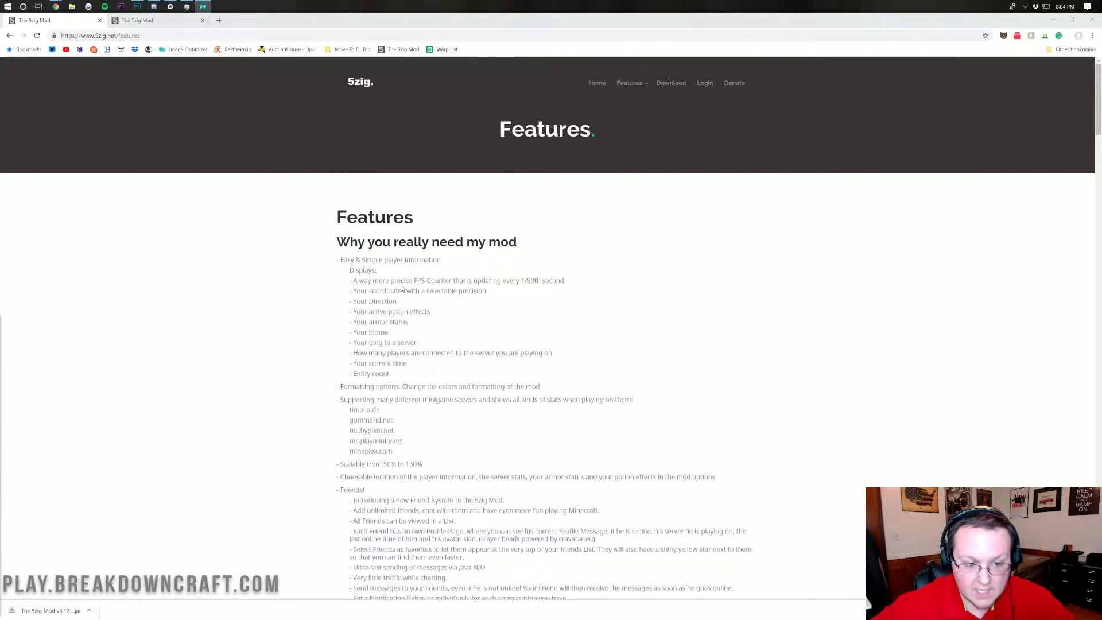
# - Examine the 5zig Features page, from the feature list through the in-game screenshots to the mod settings image, and return to its start
pyautogui.scroll(-3, 548, 327)
pyautogui.scroll(-15, 387, 257)
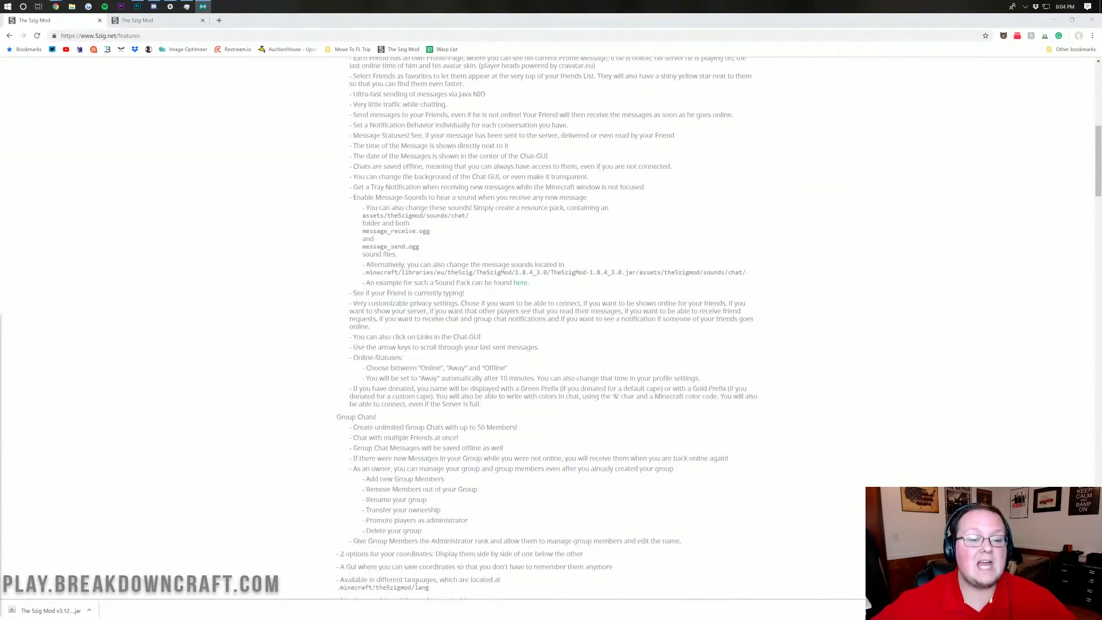
pyautogui.scroll(-7, 388, 257)
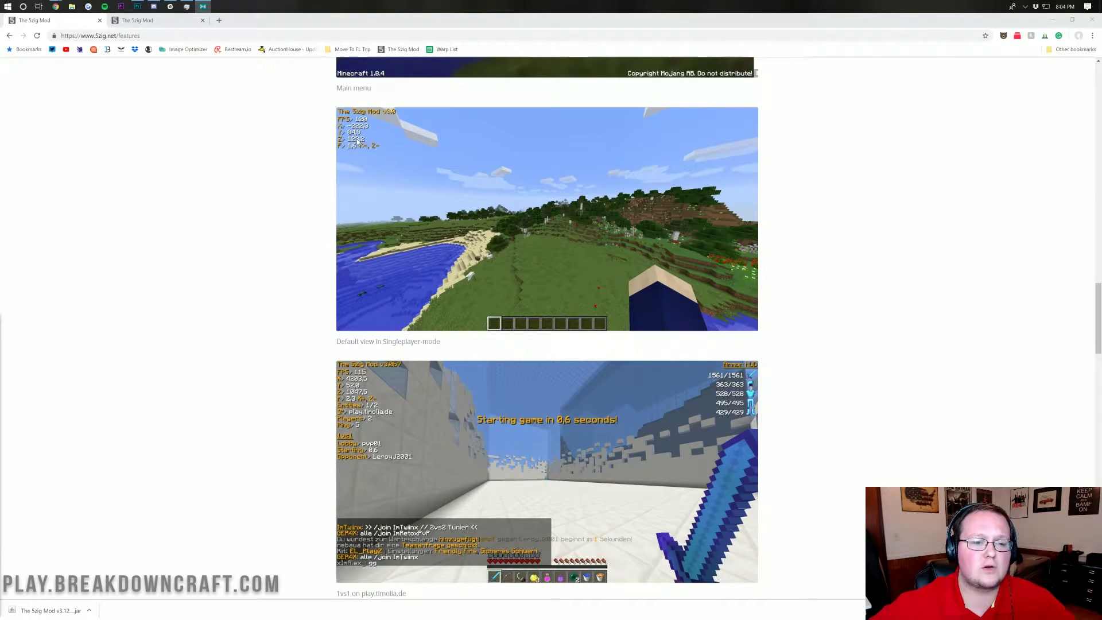
pyautogui.scroll(-3, 379, 129)
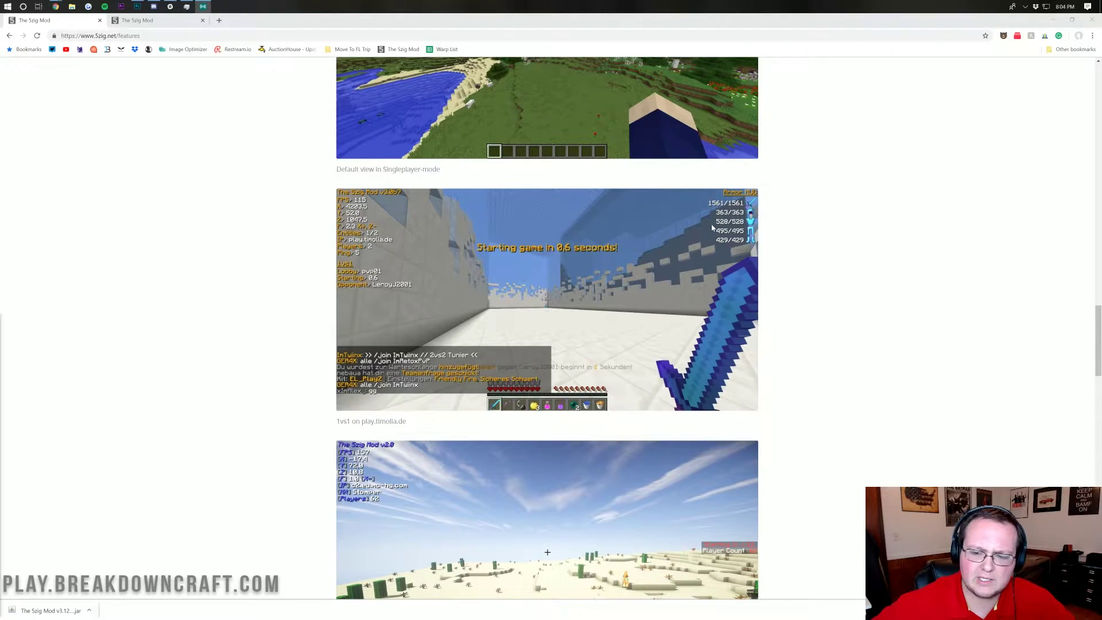
pyautogui.scroll(-7, 442, 209)
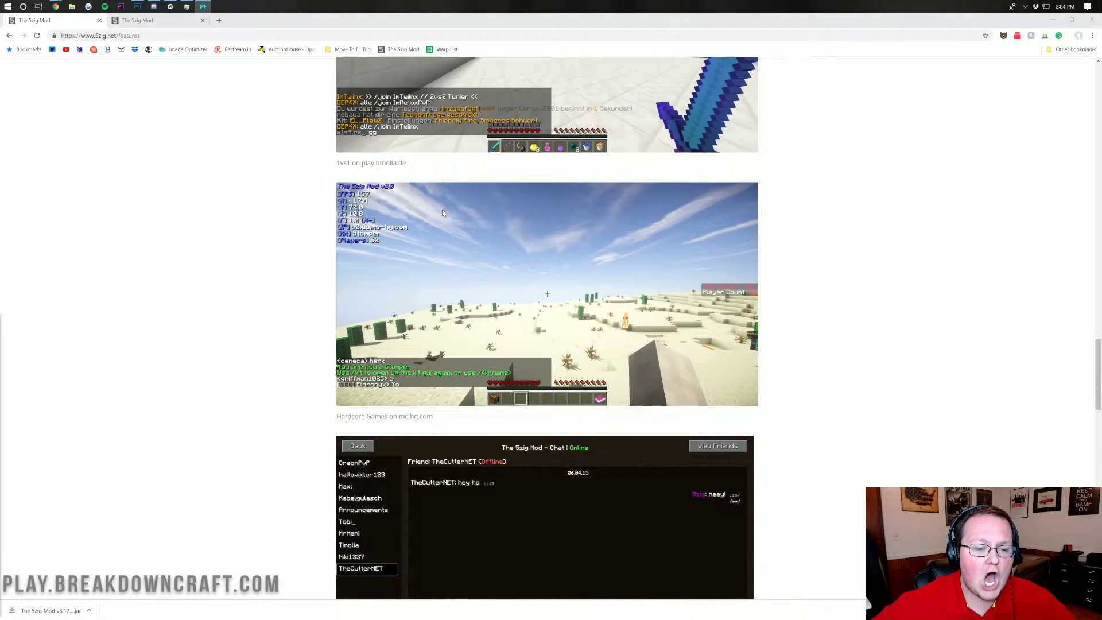
pyautogui.scroll(4, 448, 218)
pyautogui.scroll(1, 447, 219)
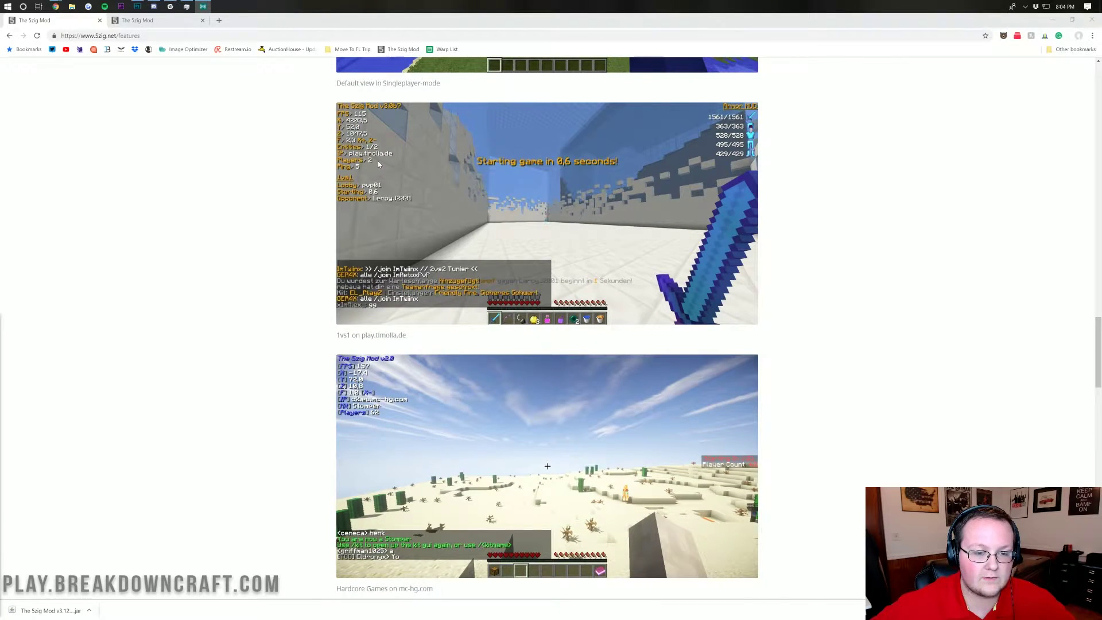
pyautogui.scroll(-4, 473, 230)
pyautogui.scroll(-9, 514, 182)
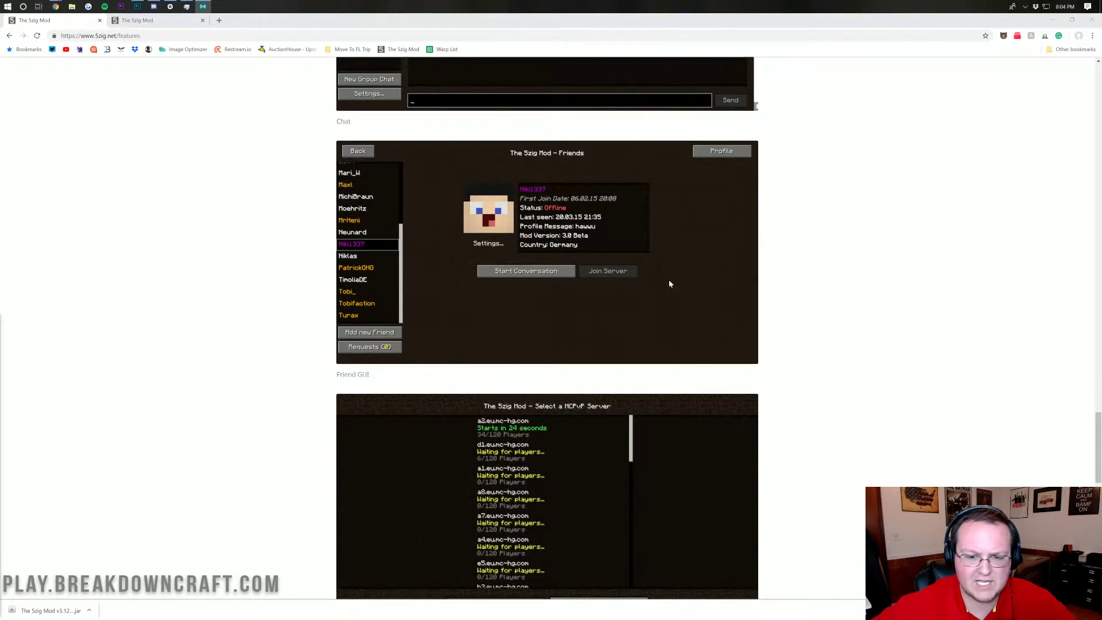
pyautogui.scroll(-8, 669, 283)
pyautogui.scroll(-6, 490, 225)
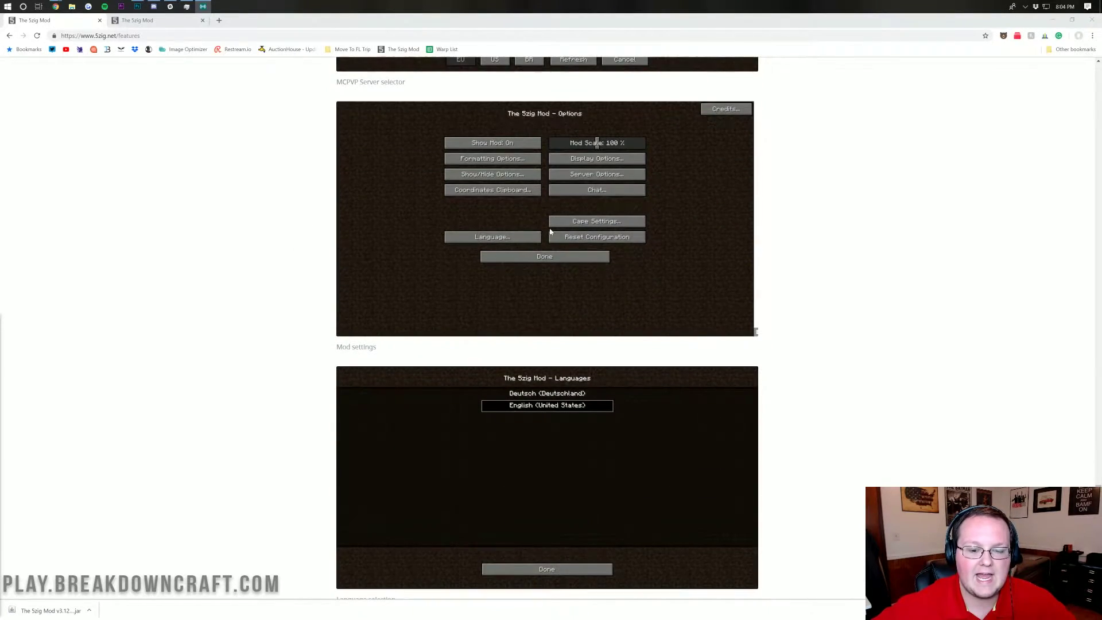
pyautogui.scroll(6, 551, 259)
pyautogui.scroll(20, 552, 259)
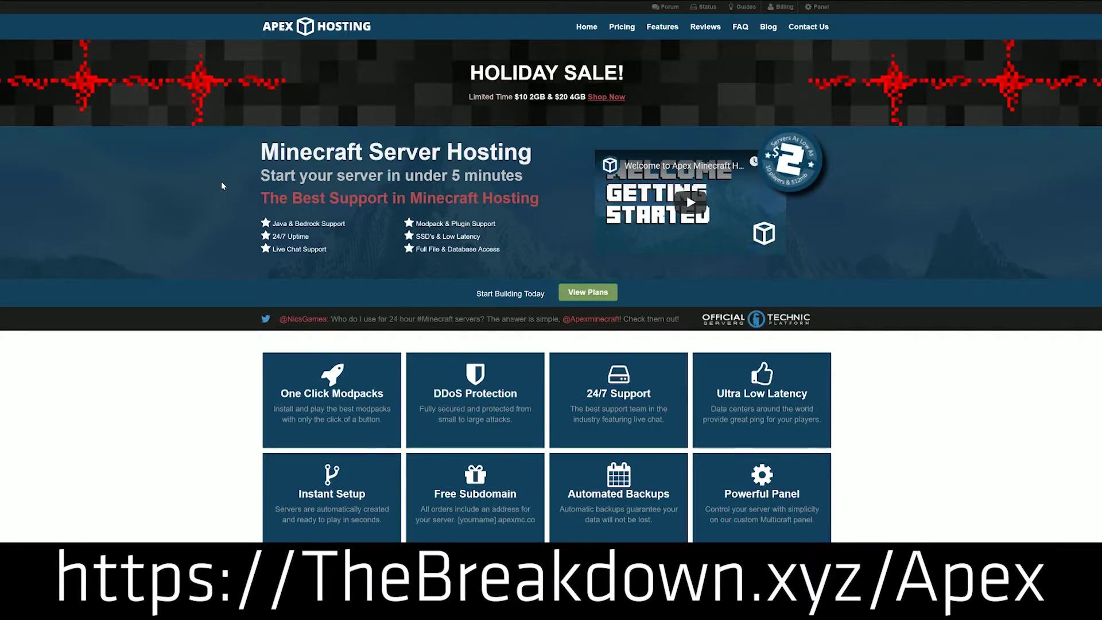
# - Examine the Apex Hosting homepage, including the server locations and the text on supported Minecraft editions, highlighting "Minecraft: Bedrock edition"
pyautogui.scroll(-7, 222, 182)
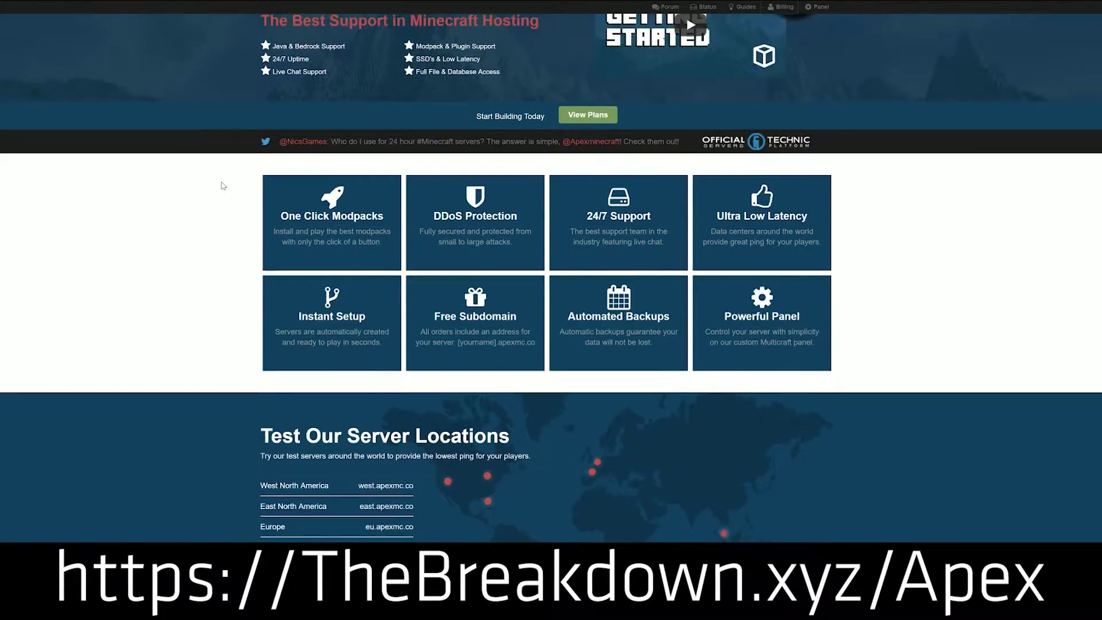
pyautogui.scroll(-1, 222, 181)
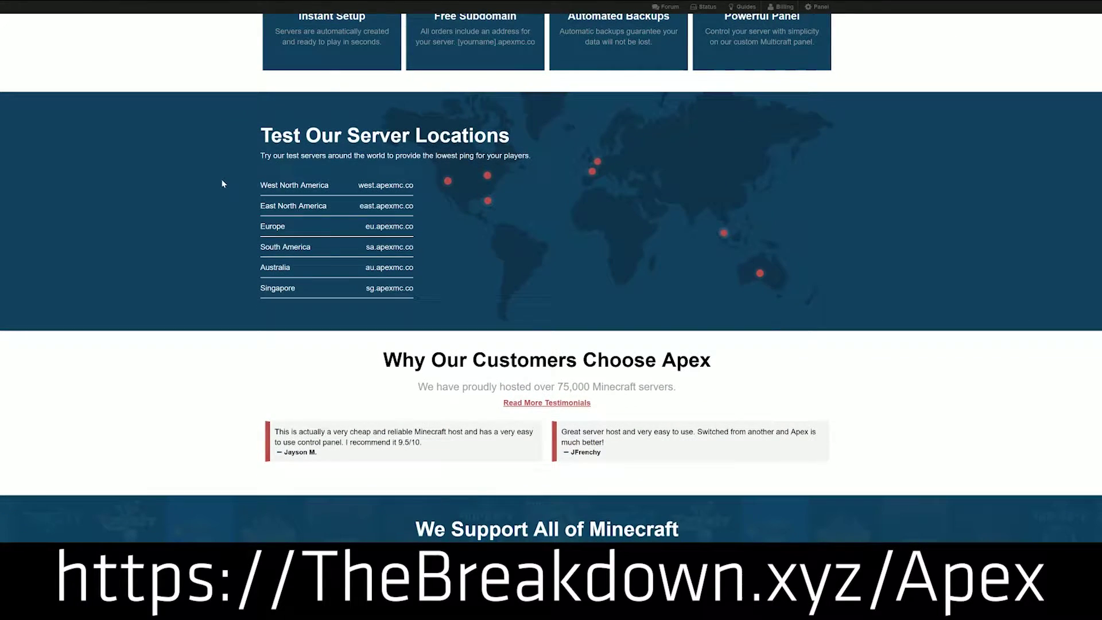
pyautogui.scroll(-5, 383, 207)
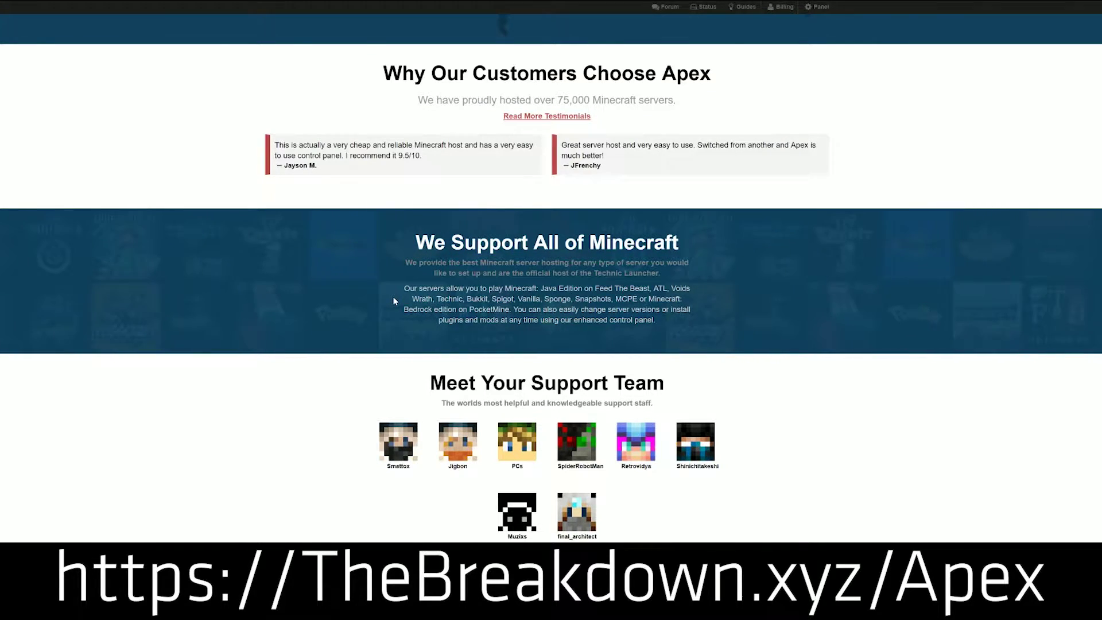
pyautogui.scroll(-1, 393, 297)
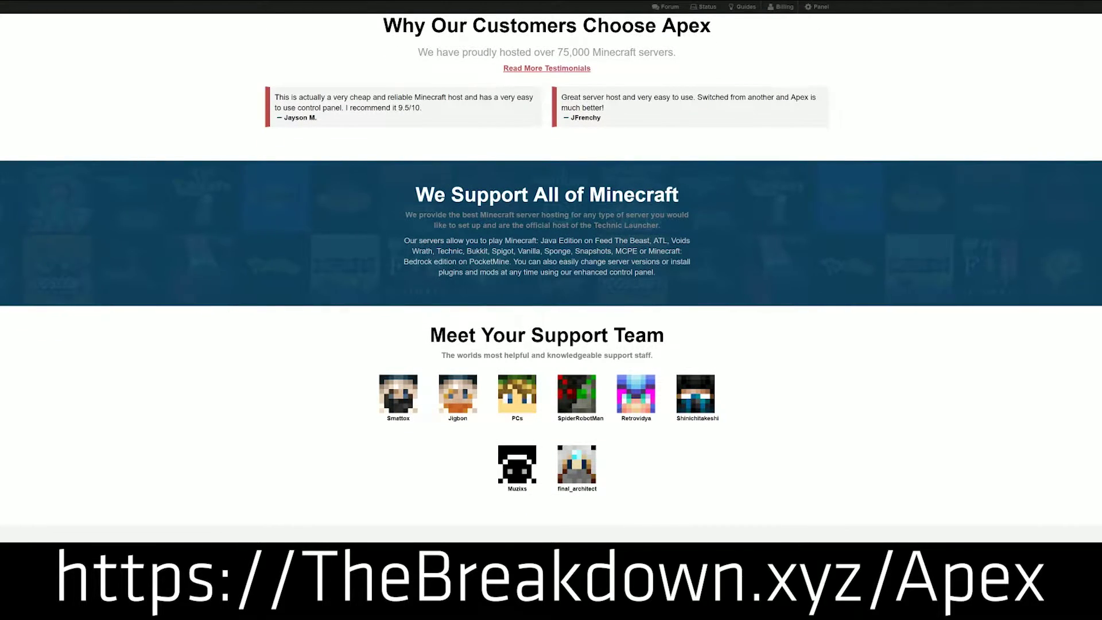
pyautogui.moveTo(452, 262); pyautogui.dragTo(649, 251)
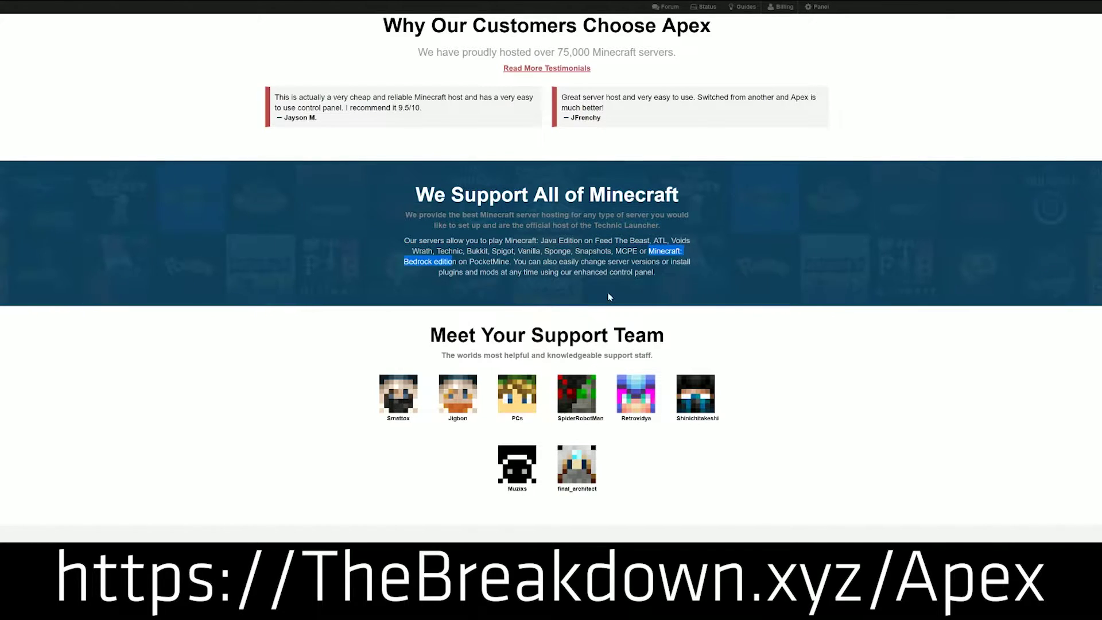
pyautogui.scroll(-2, 386, 241)
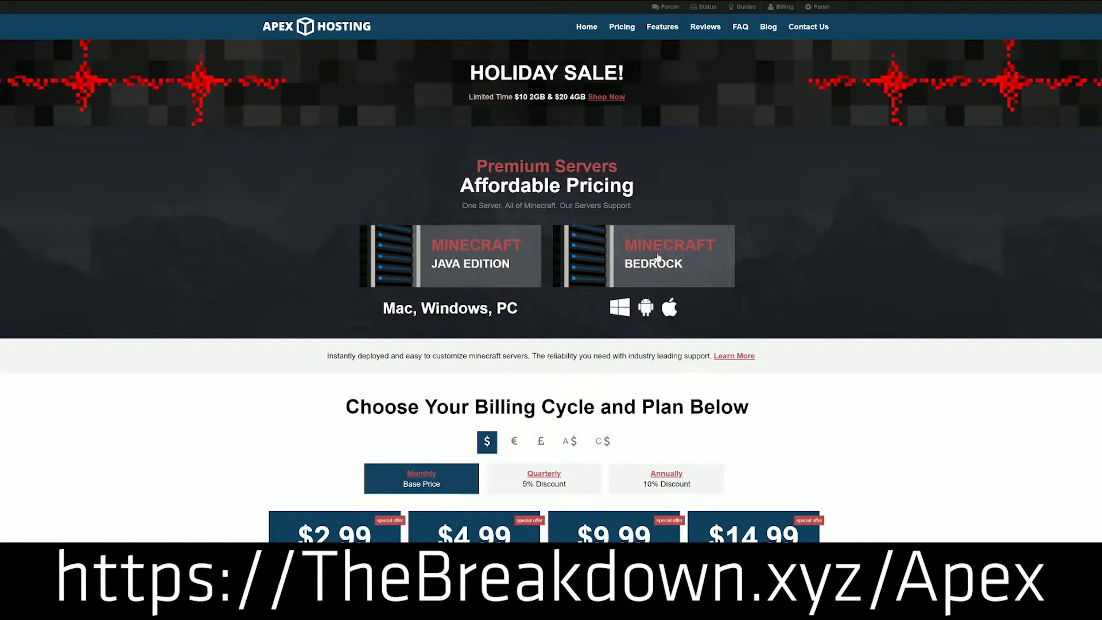
# - Examine the Apex Hosting monthly pricing plans, highlighting the 2 GB / 50 Players special offer
pyautogui.scroll(-4, 601, 275)
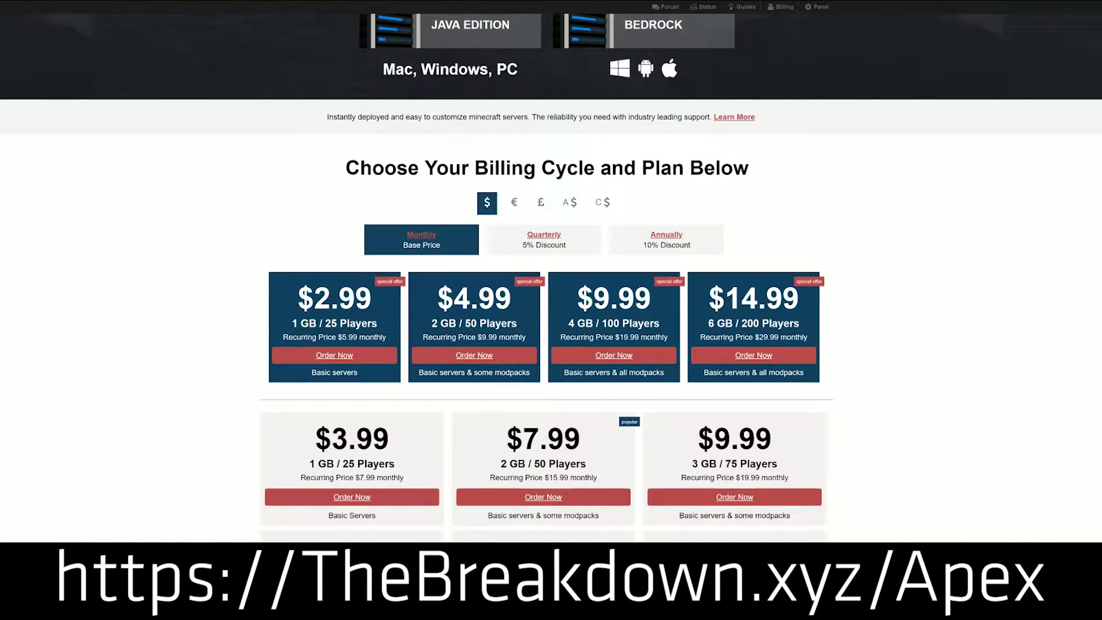
pyautogui.moveTo(526, 339); pyautogui.dragTo(437, 289)
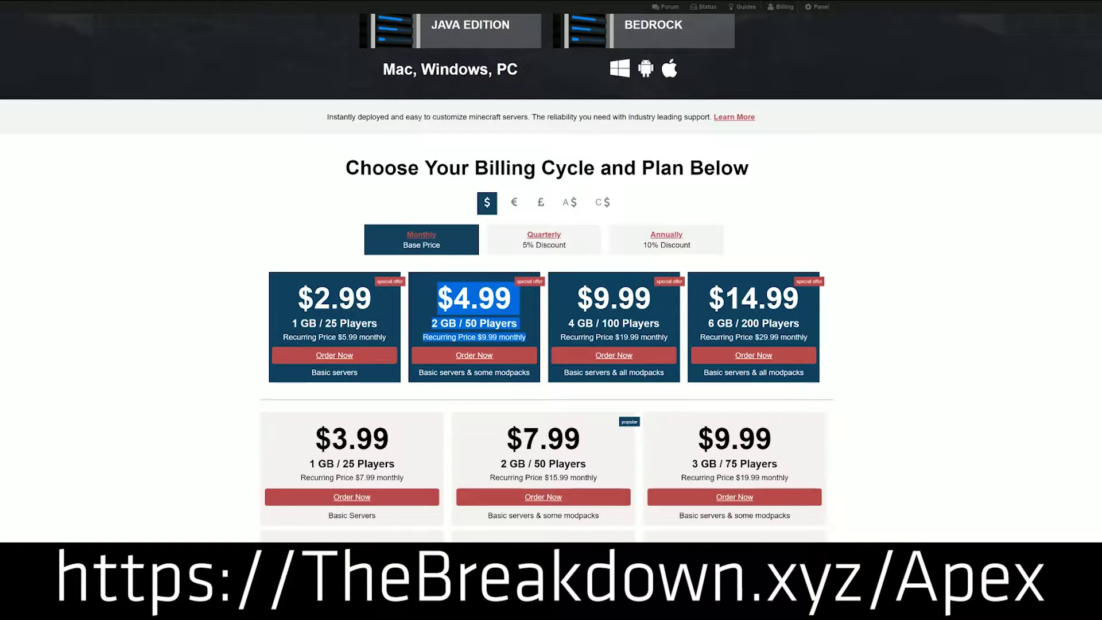
pyautogui.click(546, 315)
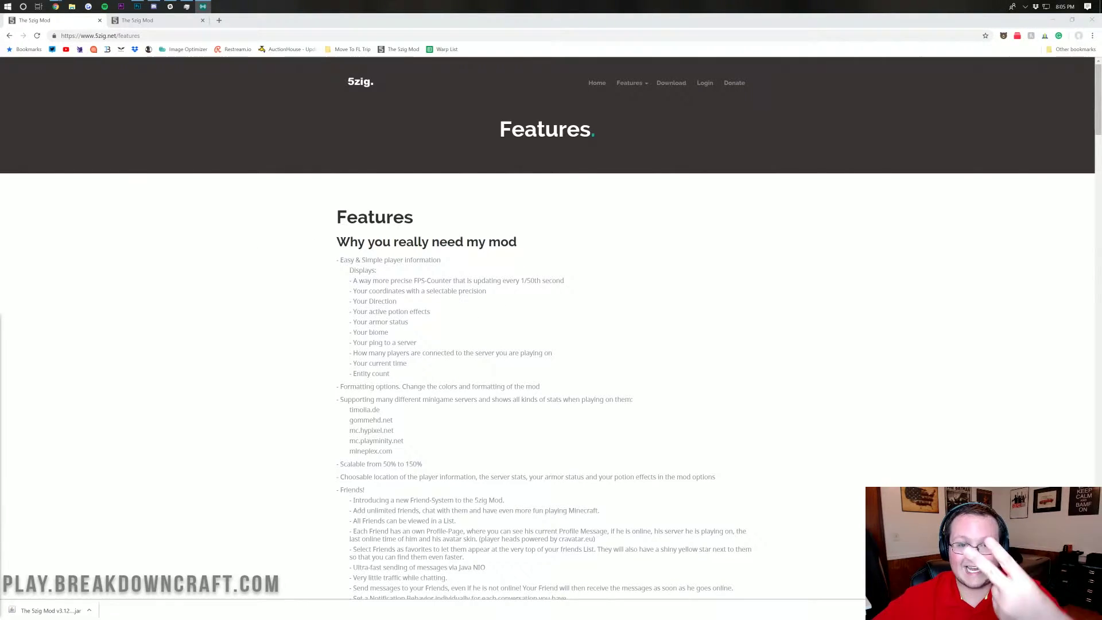
# - Download the 5zig Mod .jar from the 5zig Downloads page, keep the flagged file and minimize the browser
pyautogui.click(159, 23)
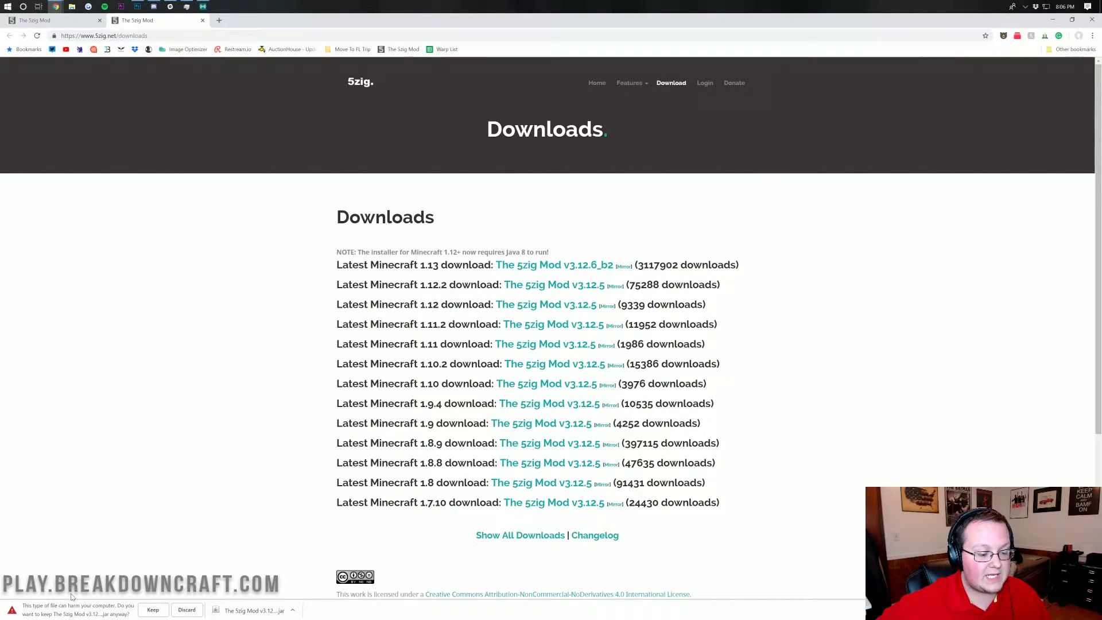
pyautogui.click(155, 610)
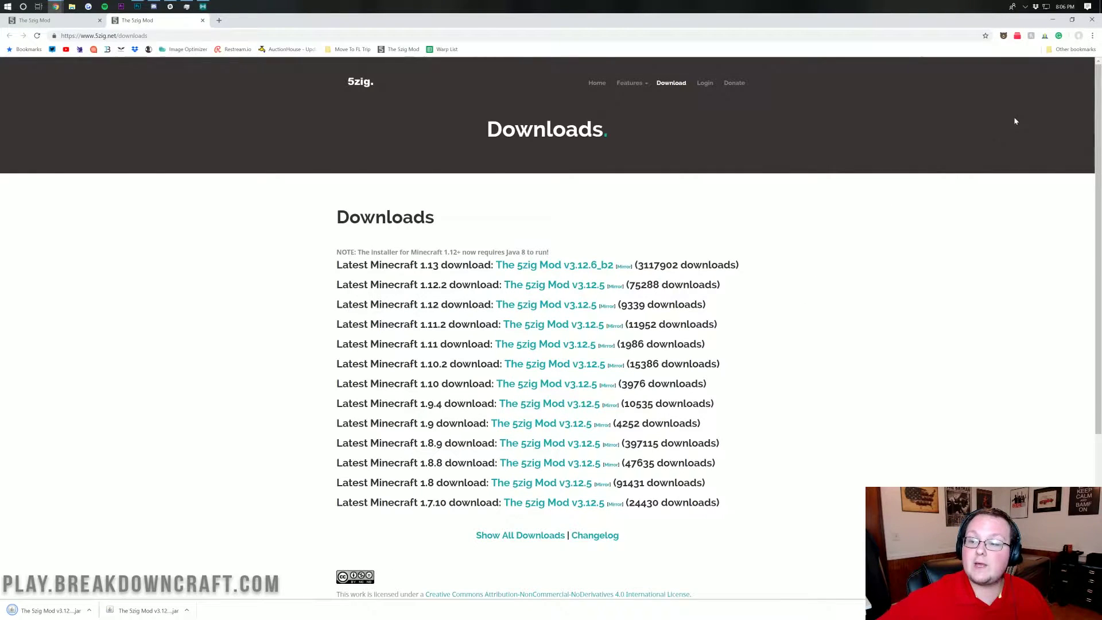
pyautogui.click(1054, 21)
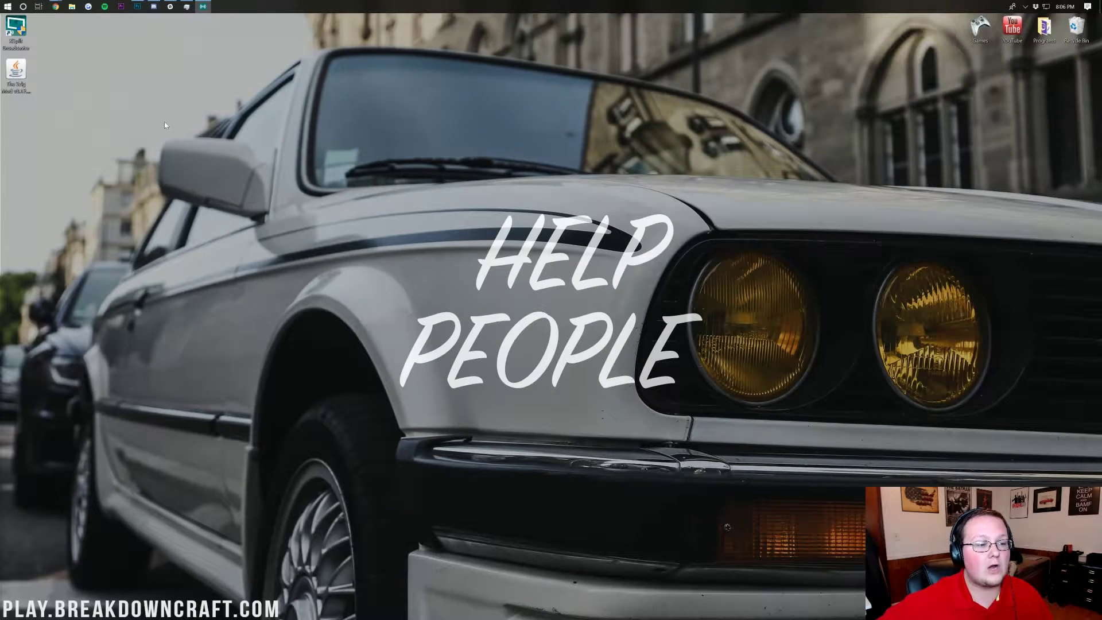
# - Move the 5zig Mod .jar file to the upper middle of the desktop and clear the other shortcut away from it
pyautogui.moveTo(400, 101); pyautogui.dragTo(468, 113)
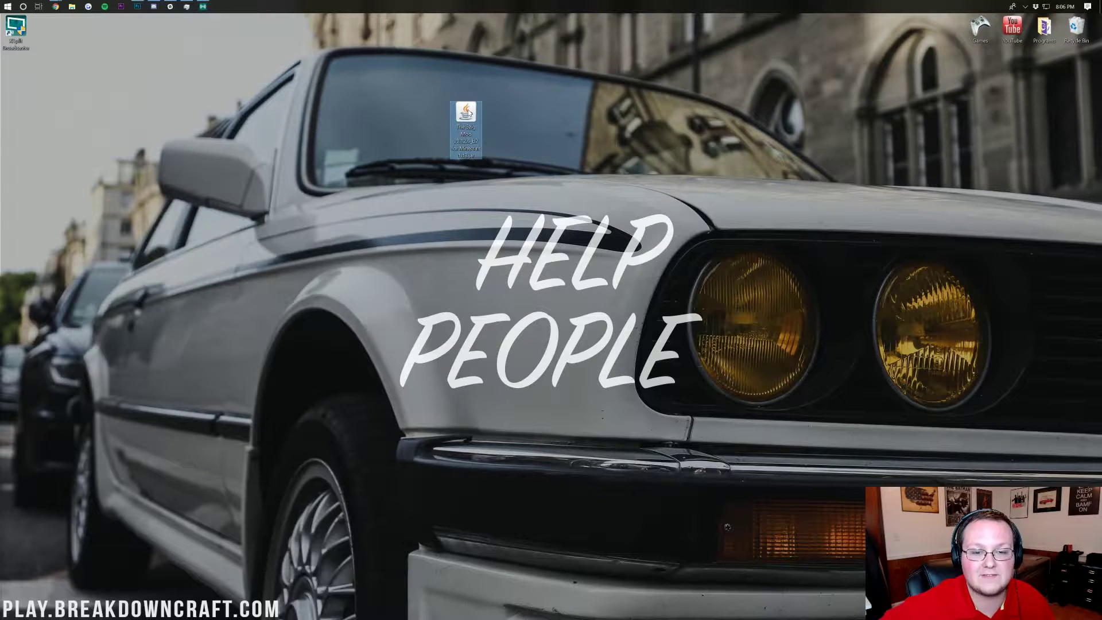
pyautogui.click(568, 141)
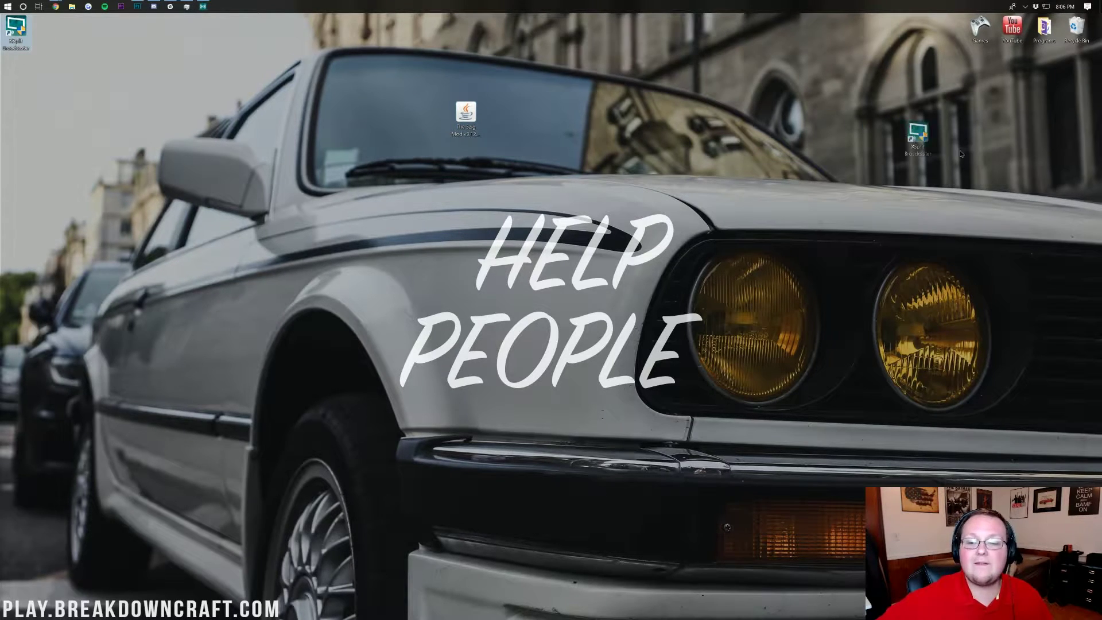
pyautogui.click(467, 135)
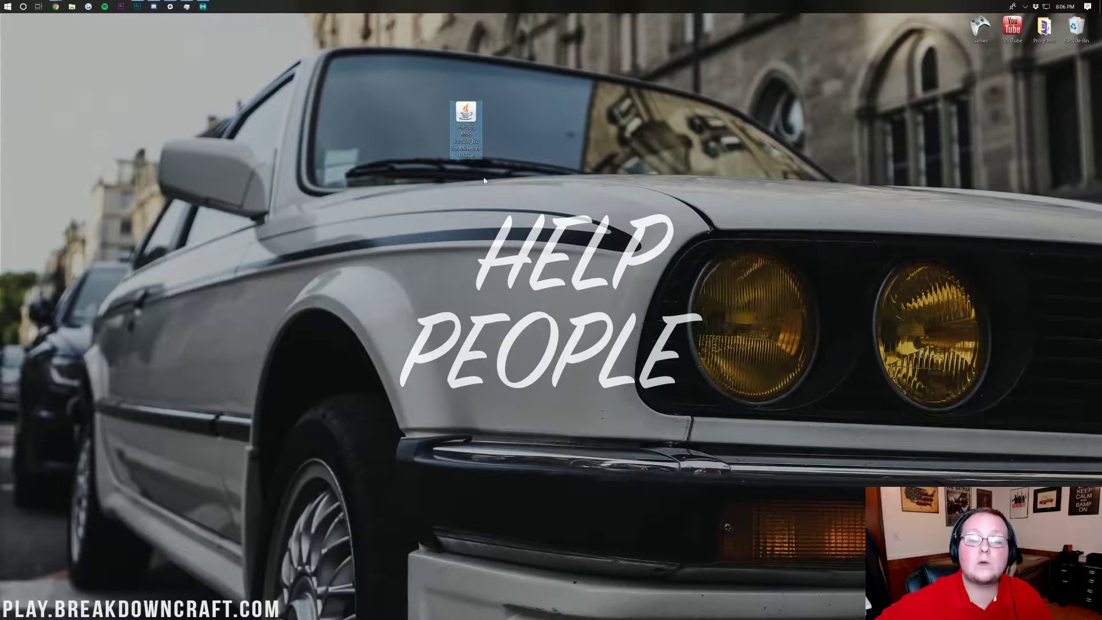
# - Search Windows for "downloads", open the Downloads folder to demonstrate moving the 5zig Mod file, and close the folder
pyautogui.click(5, 7)
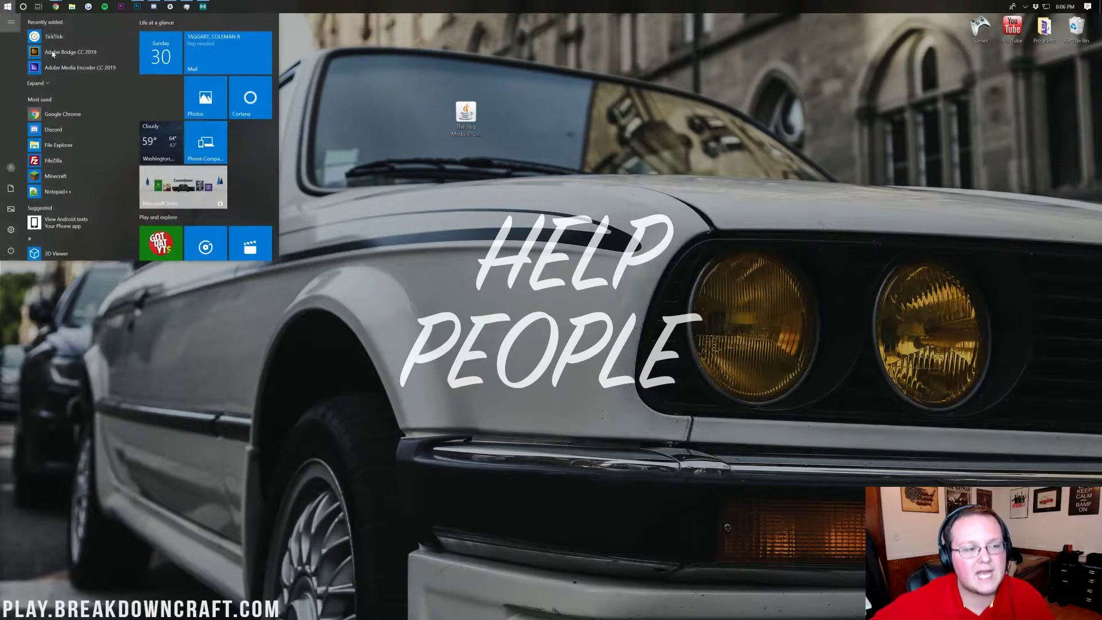
pyautogui.click(99, 157)
pyautogui.write('downloads')
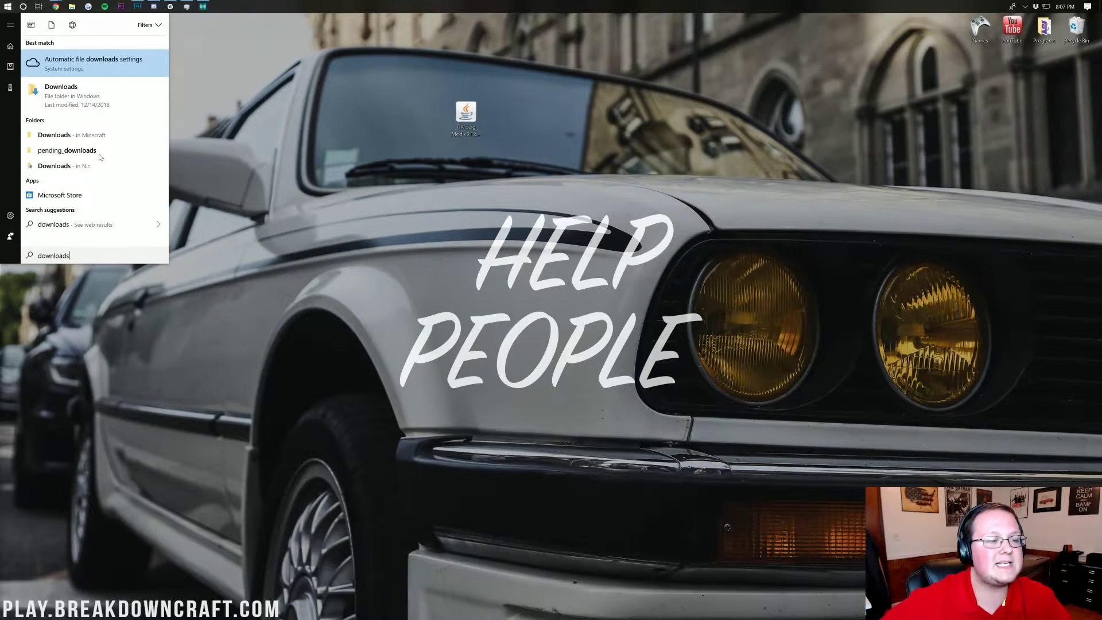
pyautogui.click(95, 97)
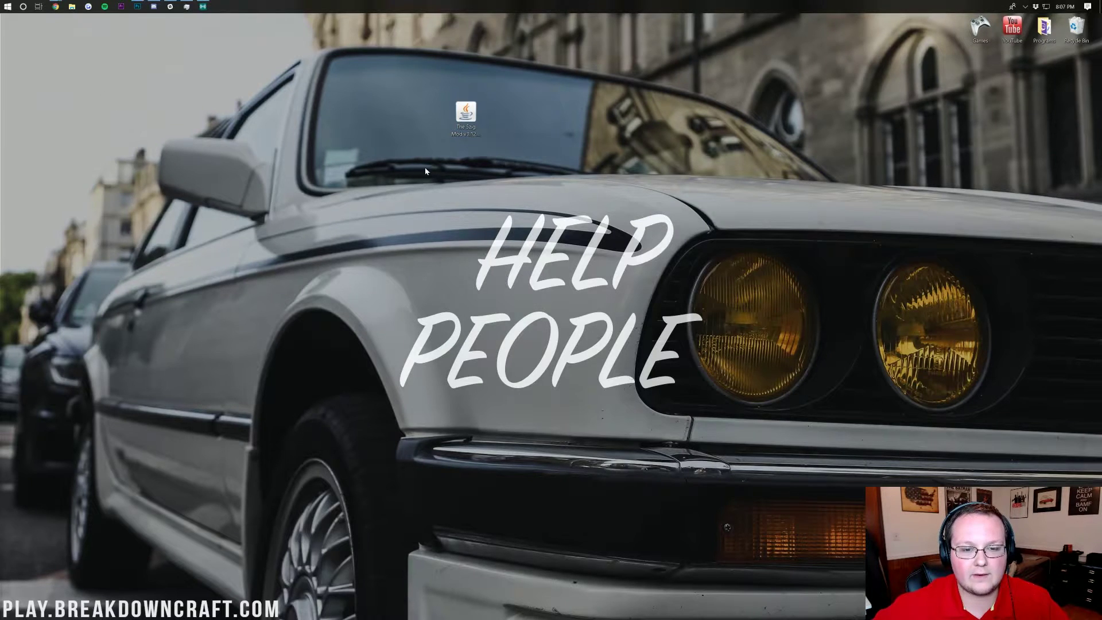
pyautogui.moveTo(465, 115); pyautogui.dragTo(568, 283)
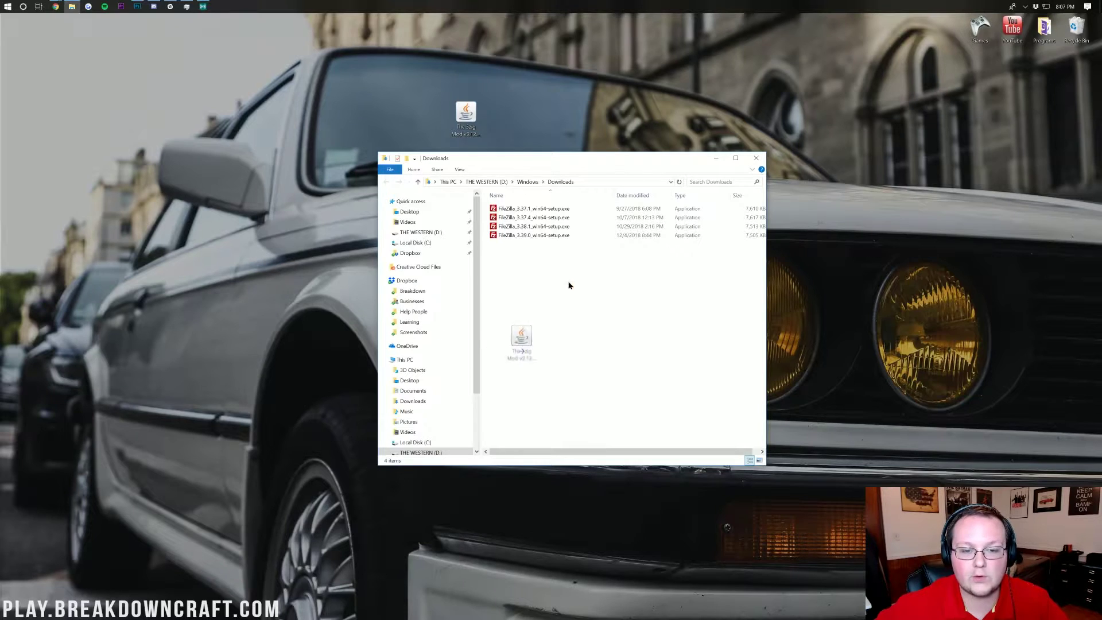
pyautogui.click(756, 157)
# - Bring up the choice of apps for opening the 5zig Mod .jar file on the desktop
pyautogui.rightClick(468, 114)
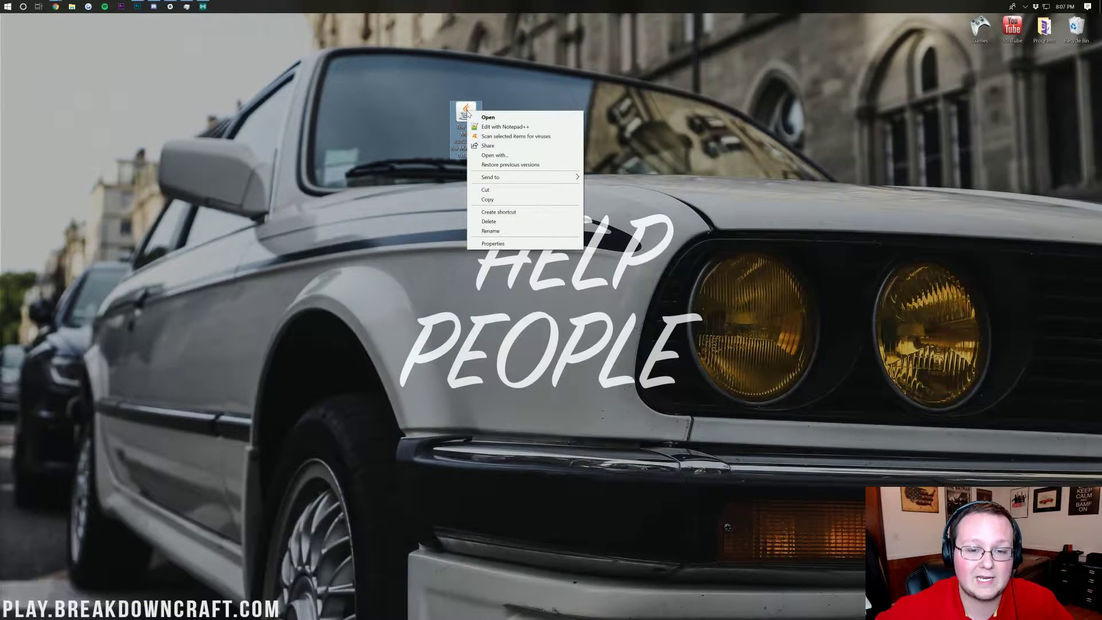
pyautogui.click(498, 157)
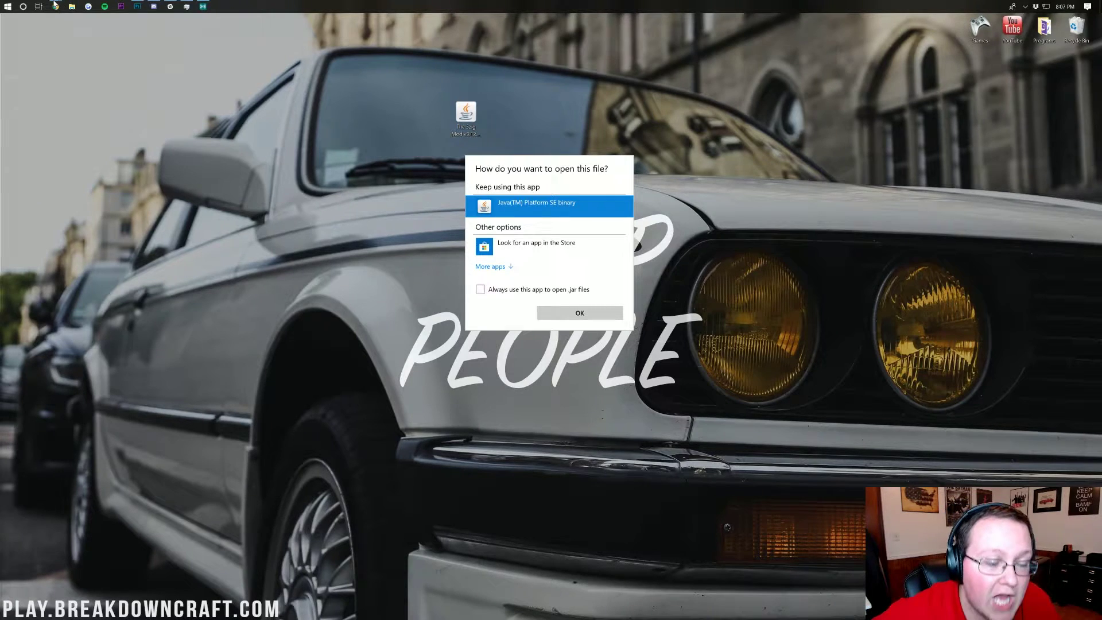
# - Switch to Chrome, open the Java SE Development Kit install guide, dismiss its signup popup and look over the article
pyautogui.click(54, 7)
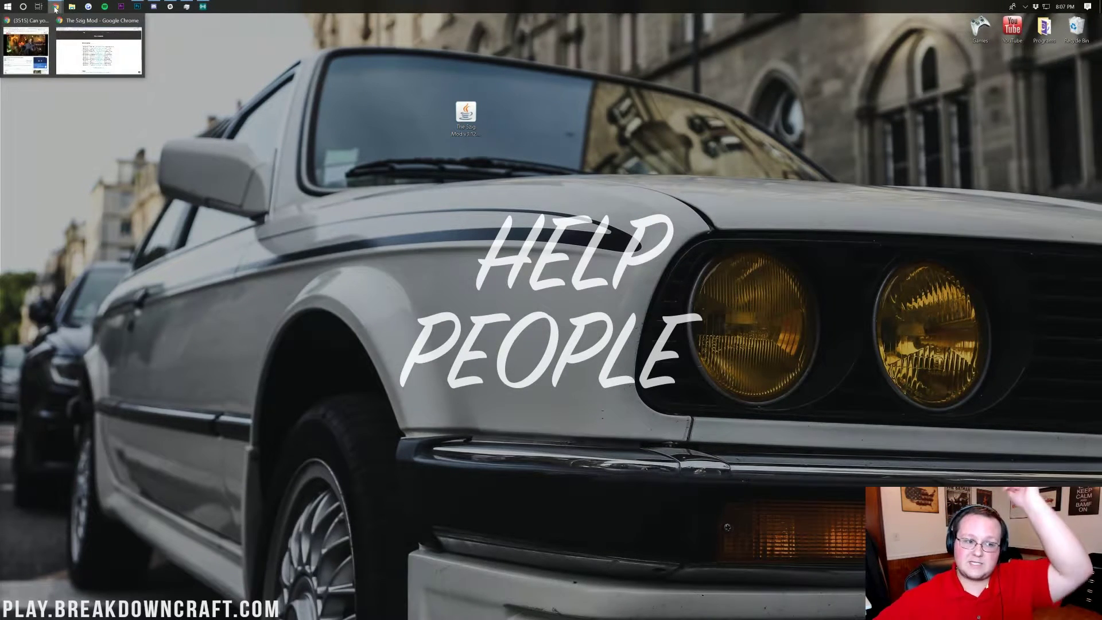
pyautogui.click(98, 51)
pyautogui.click(251, 23)
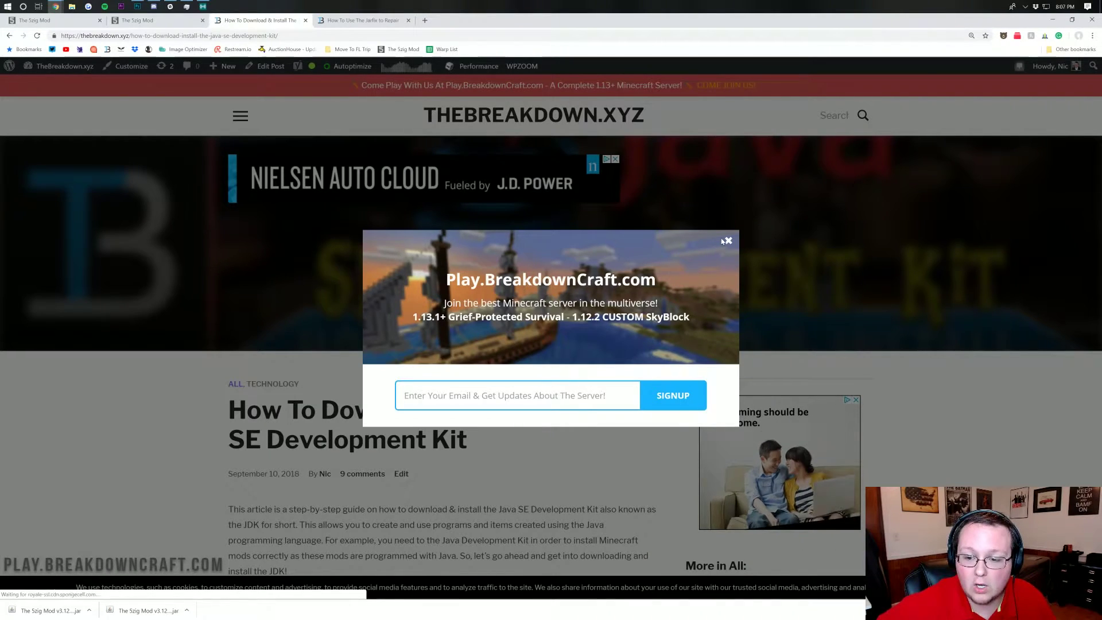
pyautogui.click(660, 227)
pyautogui.scroll(-4, 563, 254)
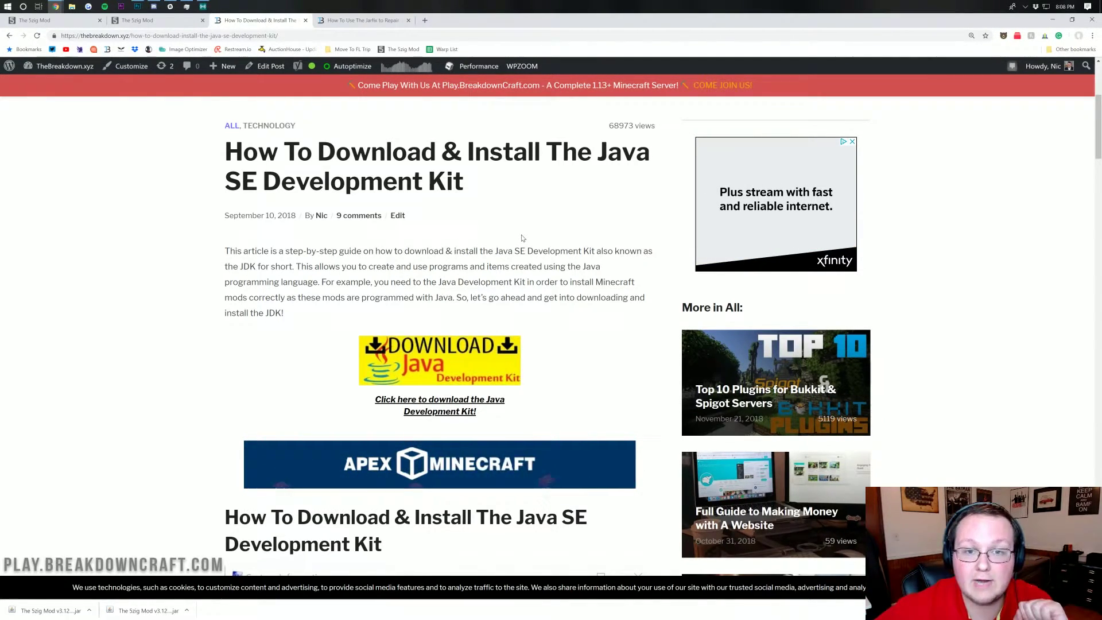
pyautogui.scroll(-6, 521, 238)
pyautogui.scroll(6, 522, 238)
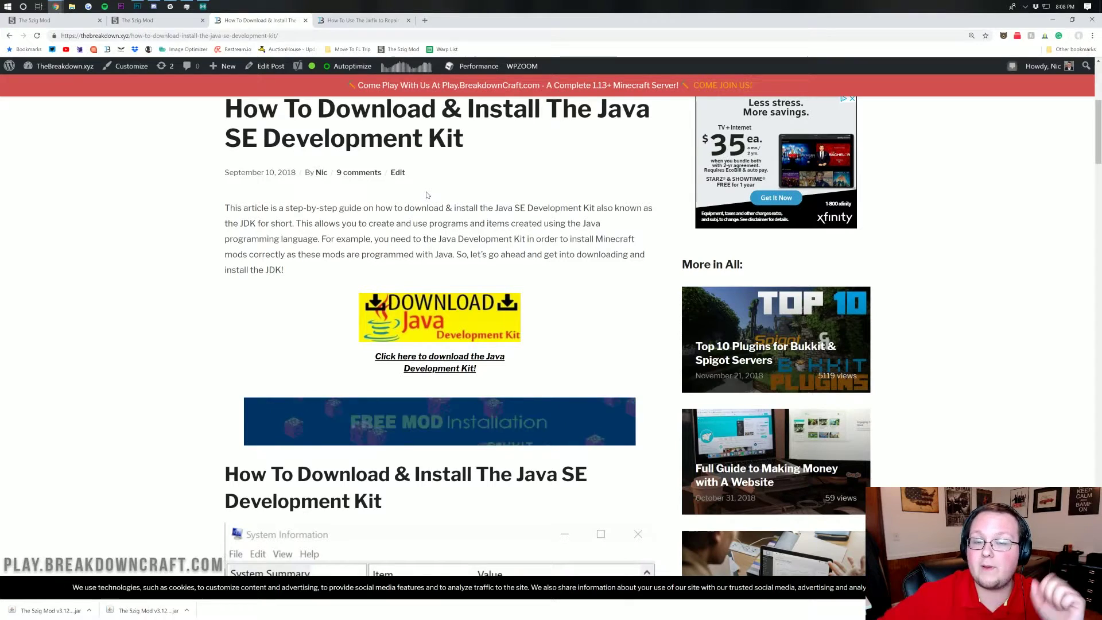
# - Open the guide on using Jarfix to repair .jar files and dismiss its signup popup
pyautogui.click(372, 20)
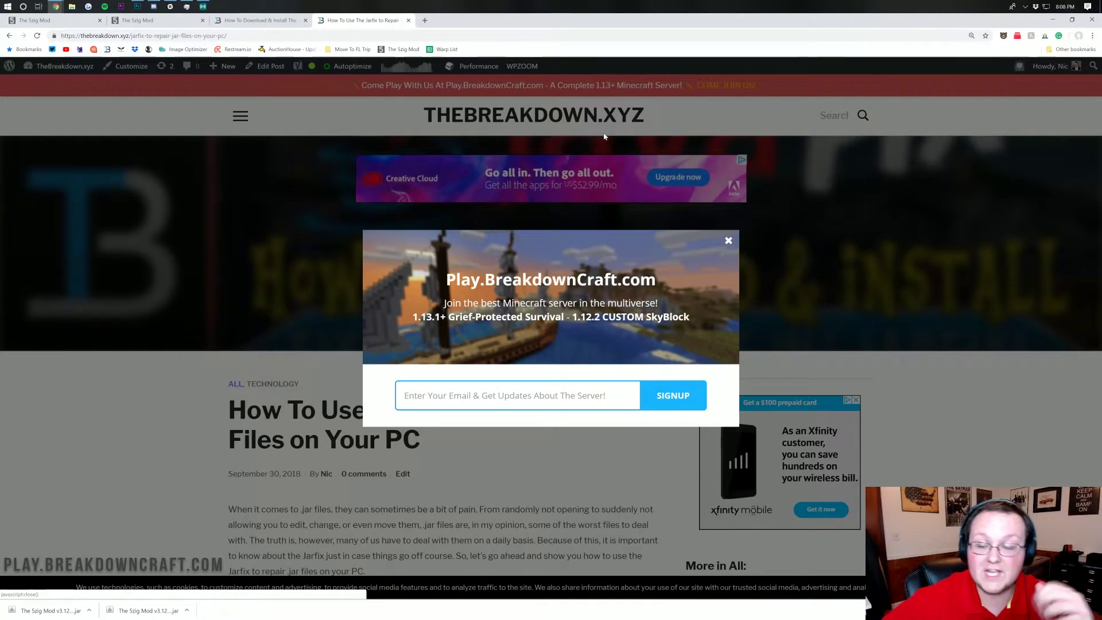
pyautogui.click(728, 241)
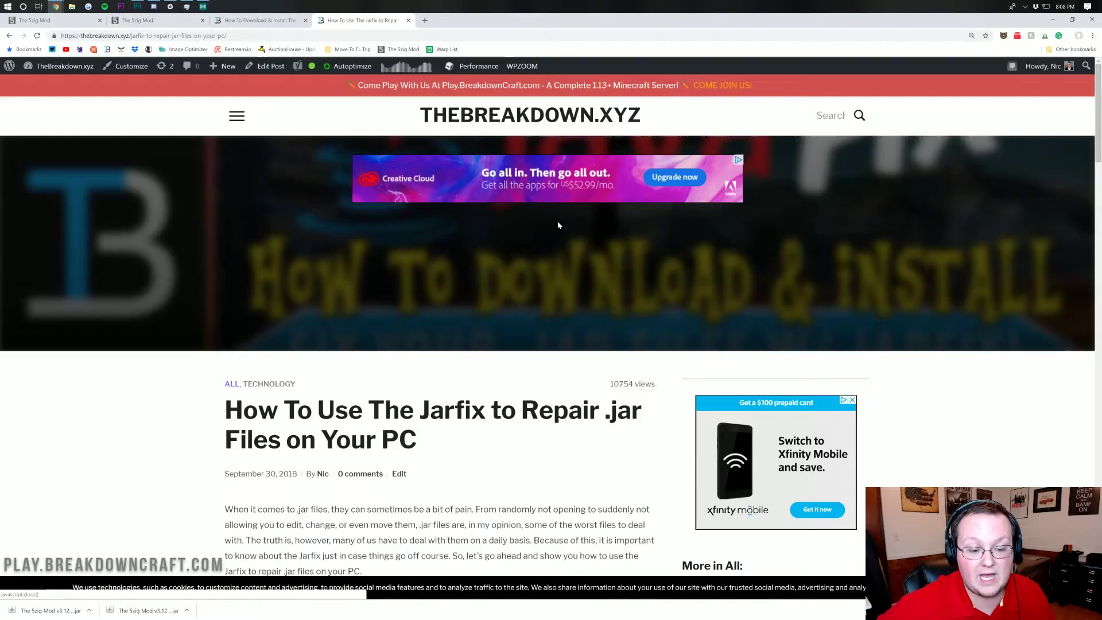
# - Look over the Jarfix guide, including its download link and the steps for installing the JDK and Jarfix
pyautogui.scroll(-5, 366, 220)
pyautogui.scroll(-3, 366, 221)
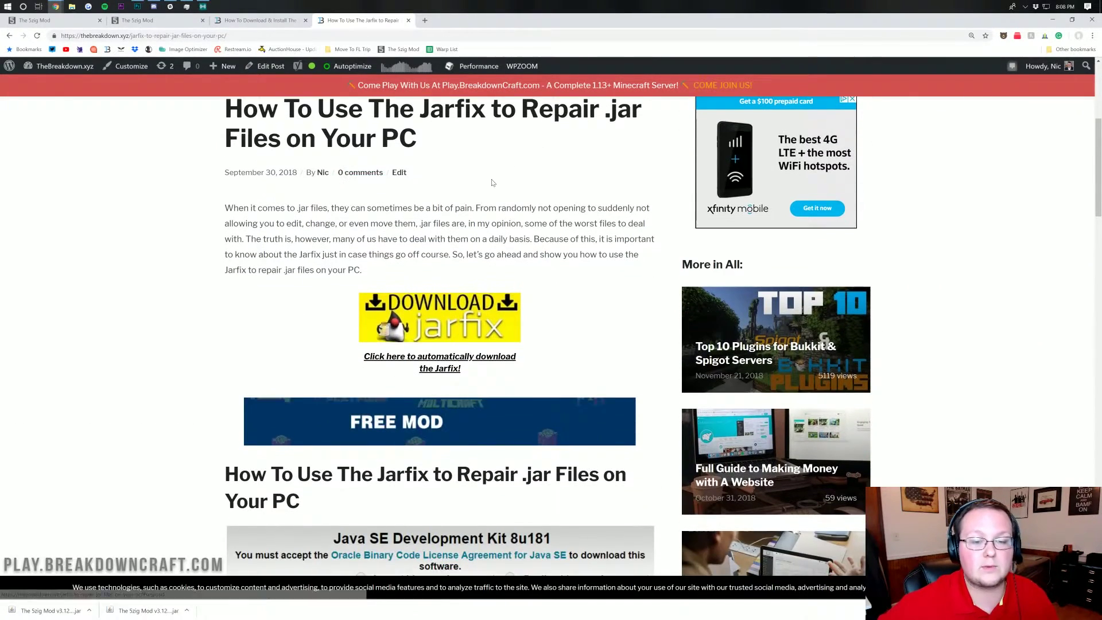
pyautogui.scroll(-4, 268, 203)
pyautogui.scroll(-5, 269, 203)
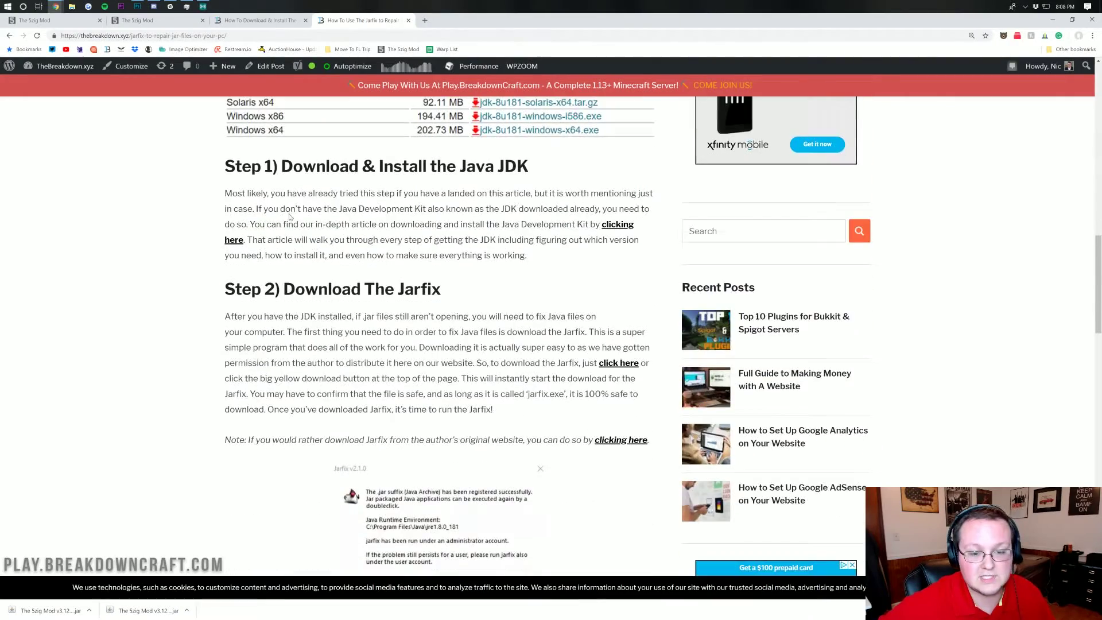
pyautogui.scroll(12, 269, 203)
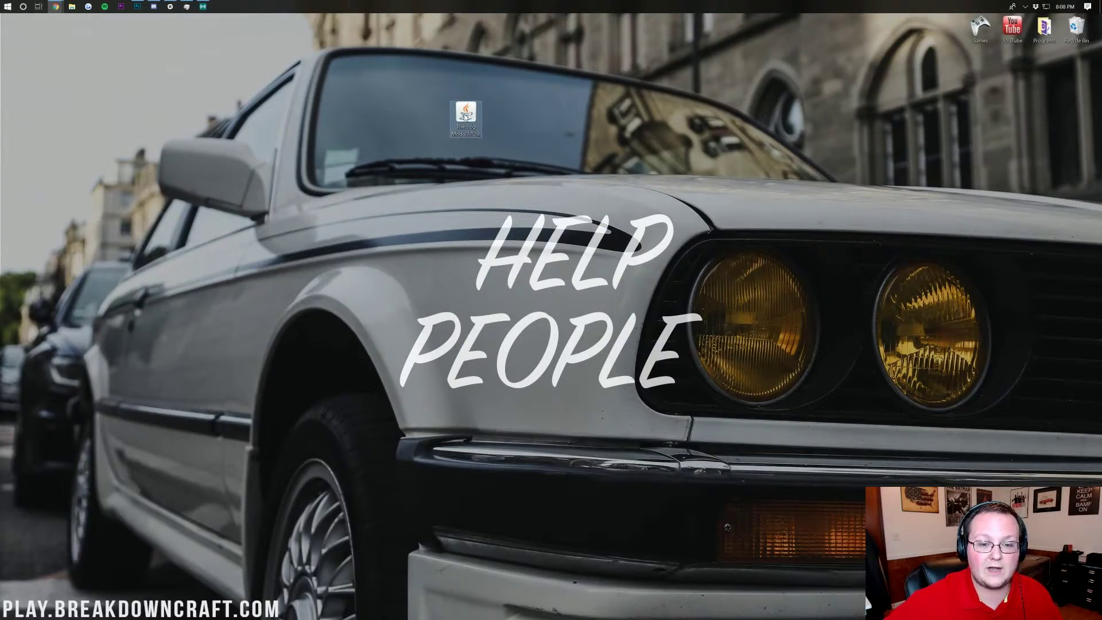
# - Open the 5zig Mod .jar file on the desktop with Java(TM) Platform SE binary and reposition the installer window
pyautogui.rightClick(463, 116)
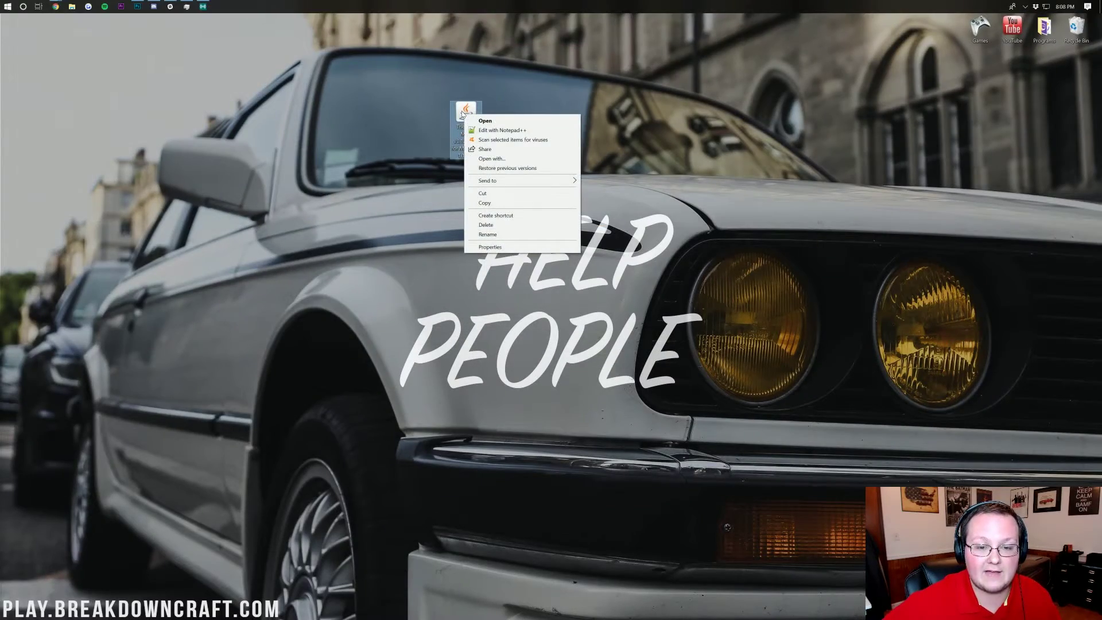
pyautogui.click(488, 159)
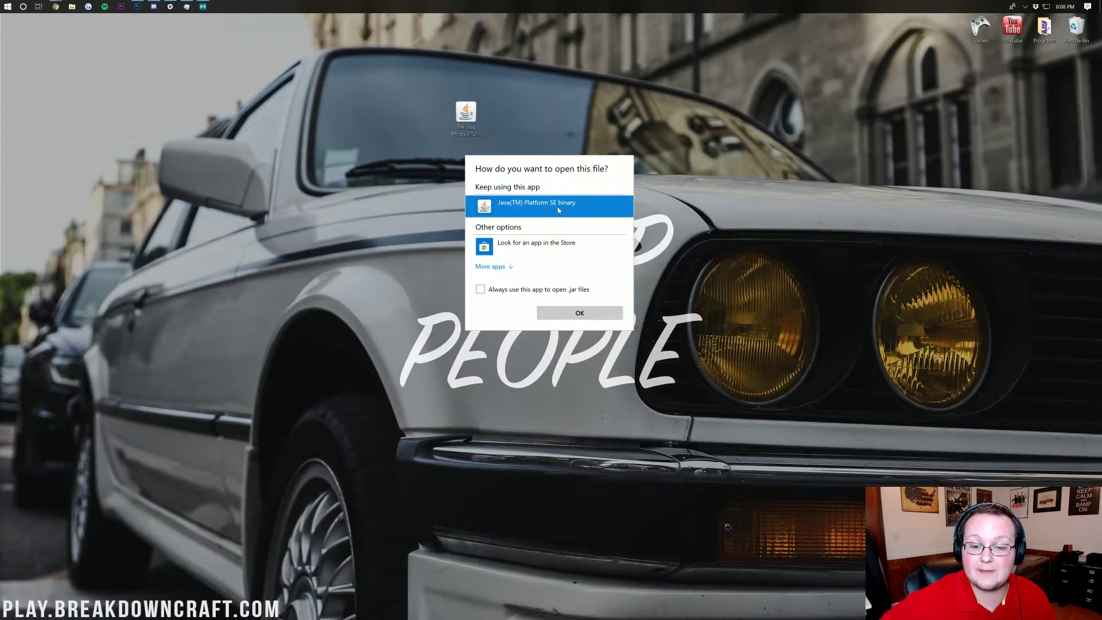
pyautogui.click(578, 313)
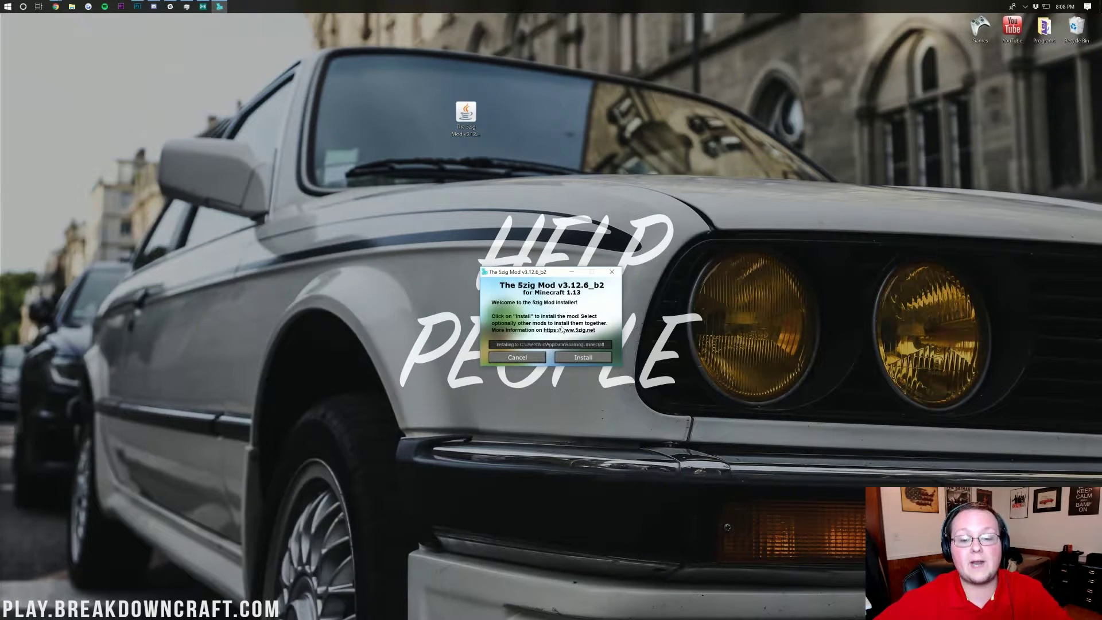
pyautogui.moveTo(541, 273); pyautogui.dragTo(533, 181)
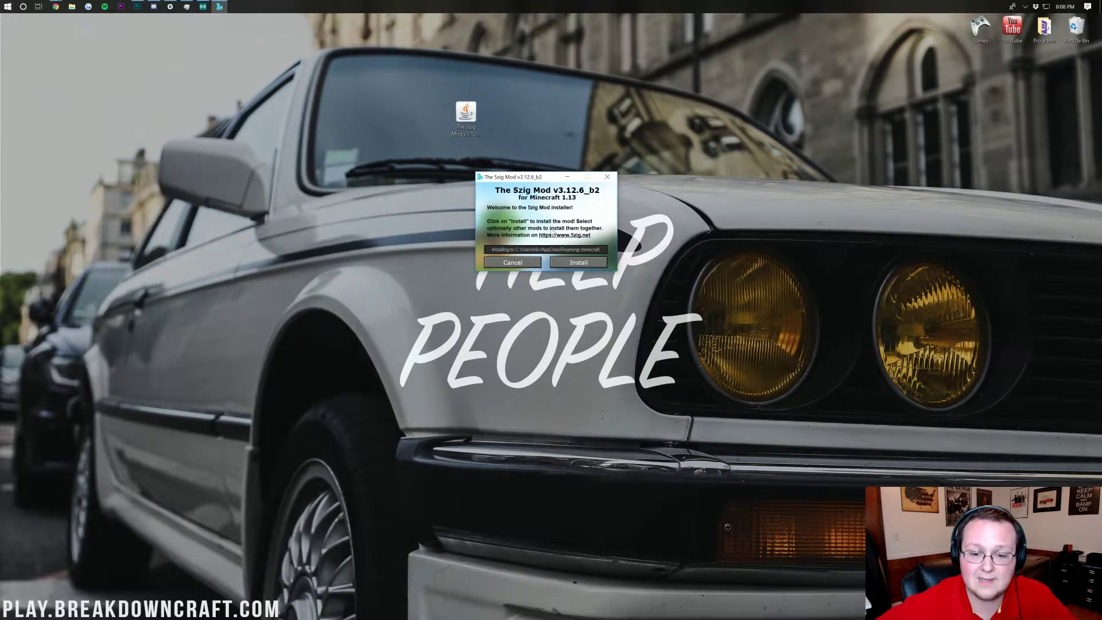
# - Install the 5zig Mod for Minecraft 1.13 without adding any additional mods, and close the finished installer
pyautogui.click(589, 263)
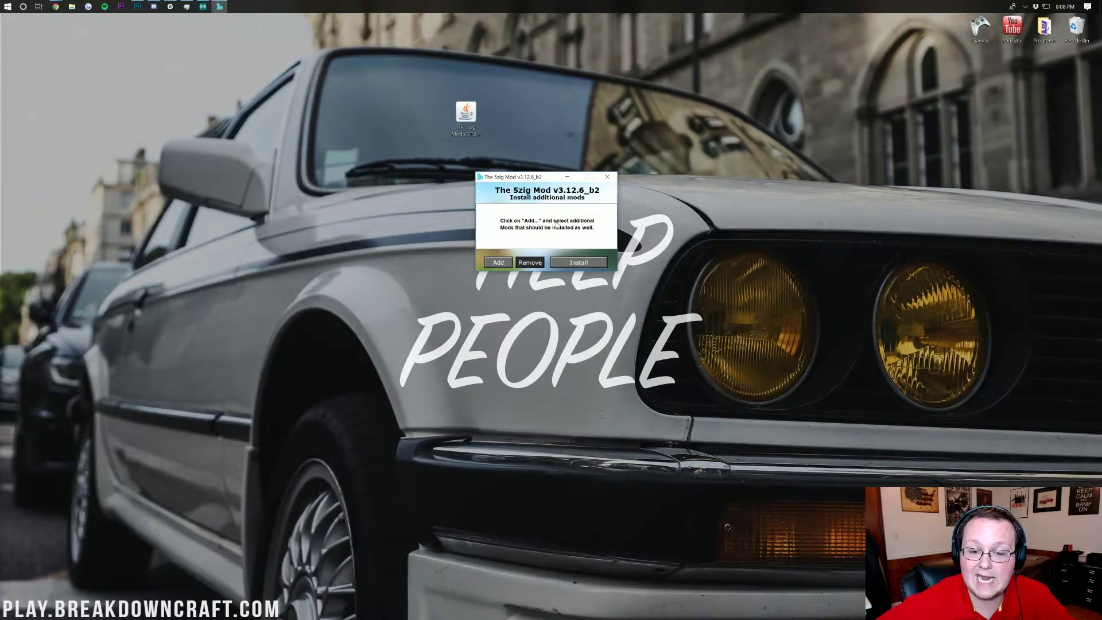
pyautogui.click(499, 263)
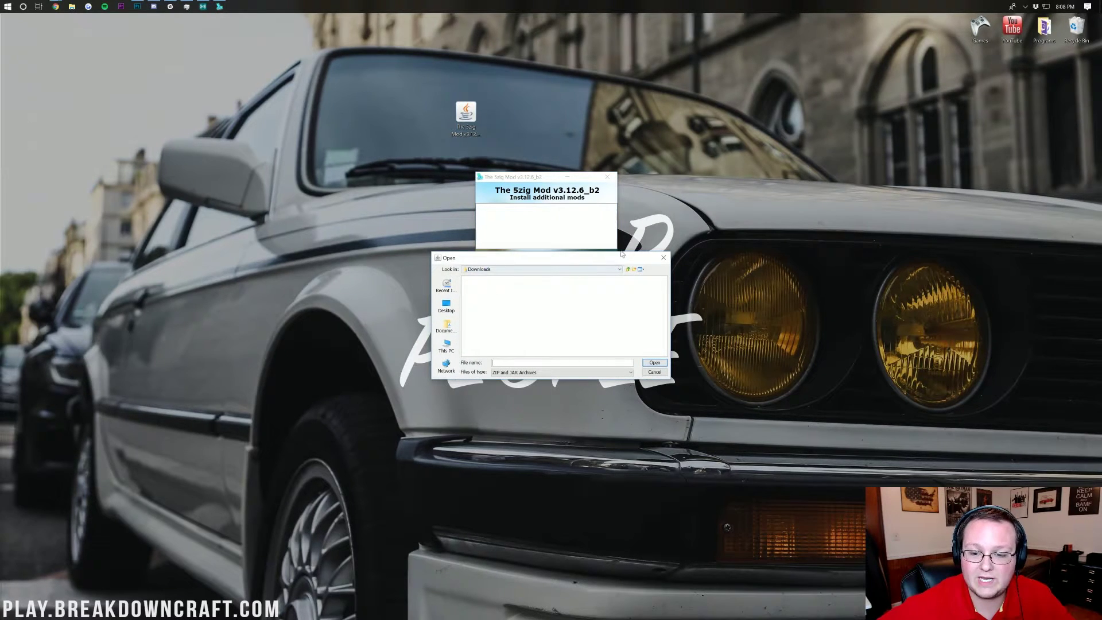
pyautogui.click(660, 260)
pyautogui.click(582, 262)
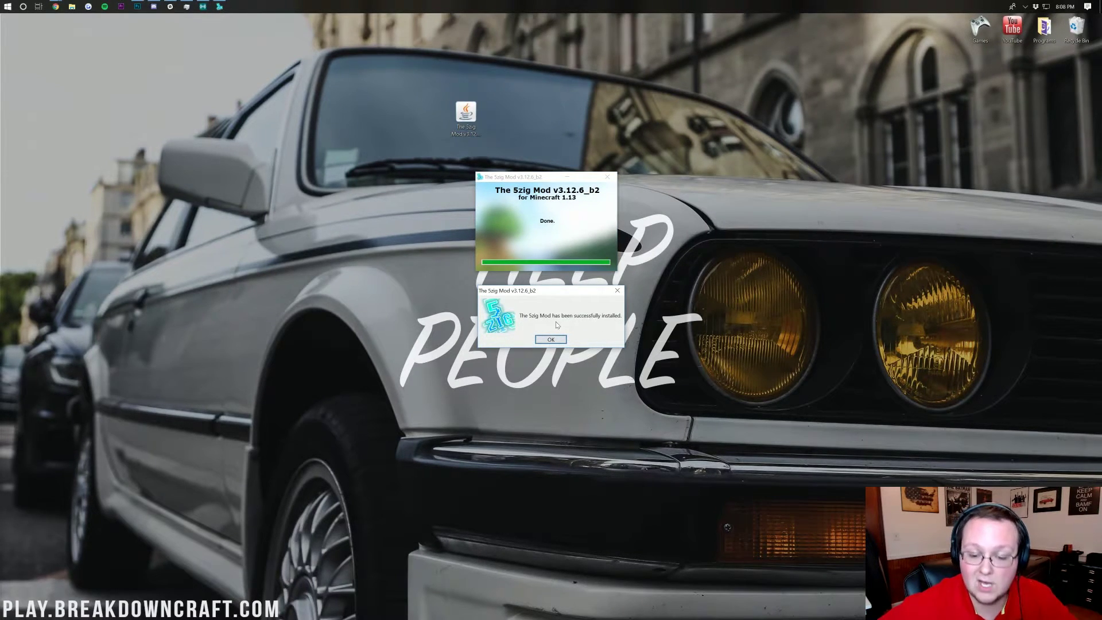
pyautogui.click(548, 339)
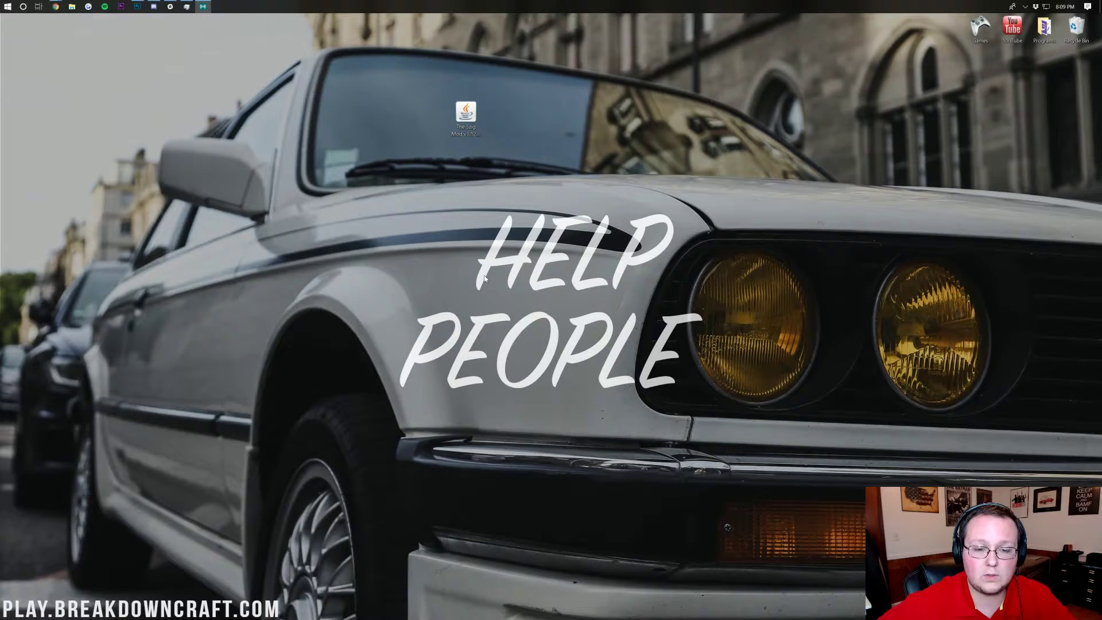
# - Try to move the 5zig Mod .jar file from the desktop to the Recycle Bin
pyautogui.moveTo(476, 135); pyautogui.dragTo(1076, 26)
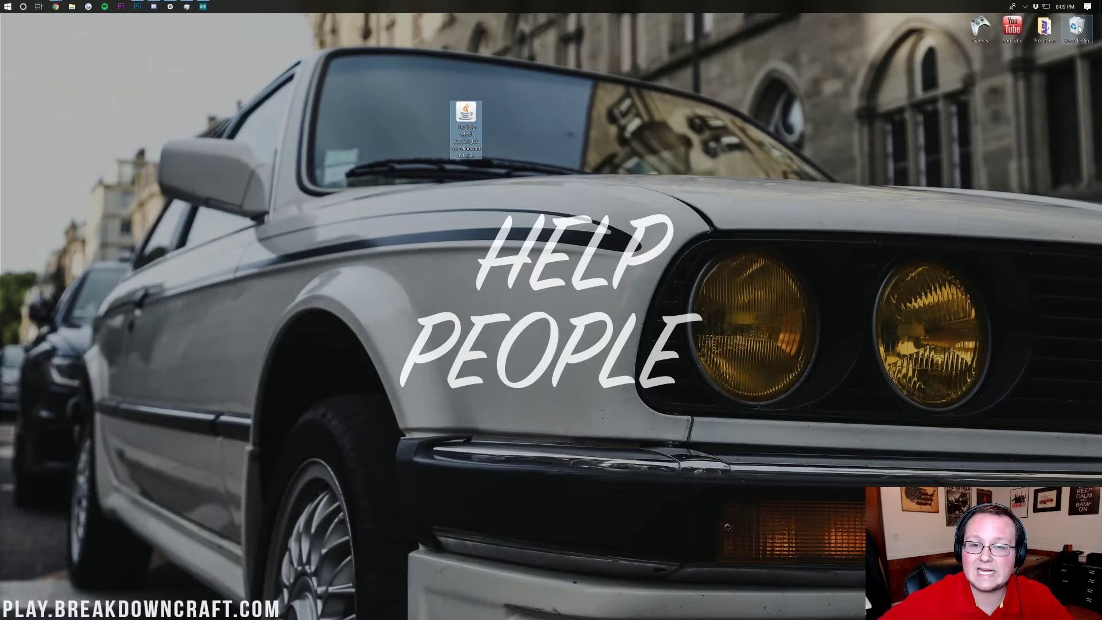
pyautogui.click(644, 243)
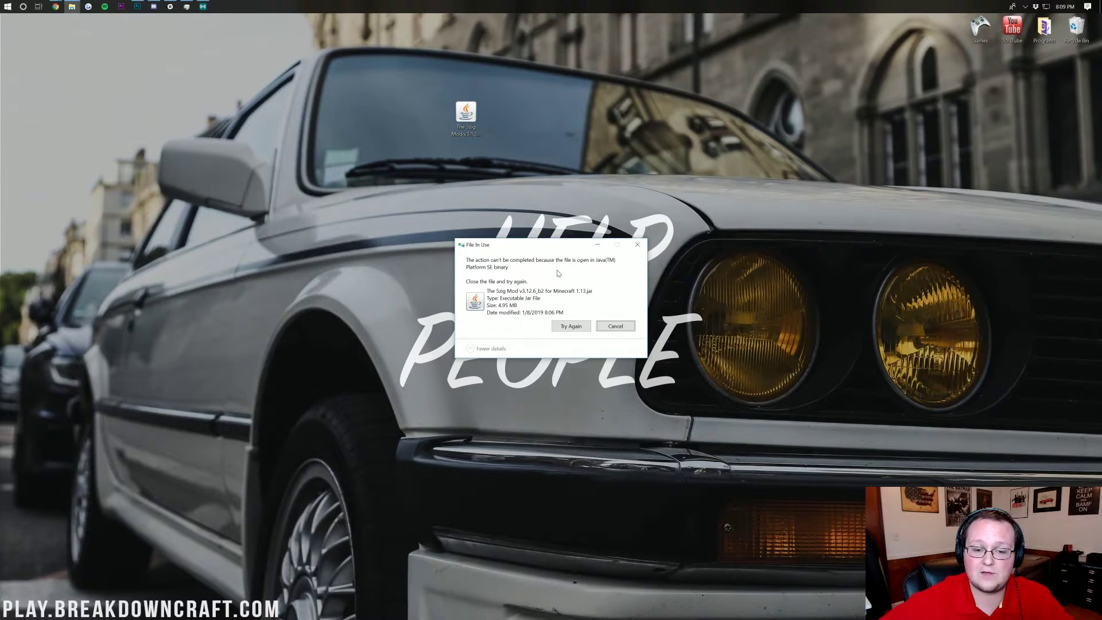
pyautogui.click(637, 244)
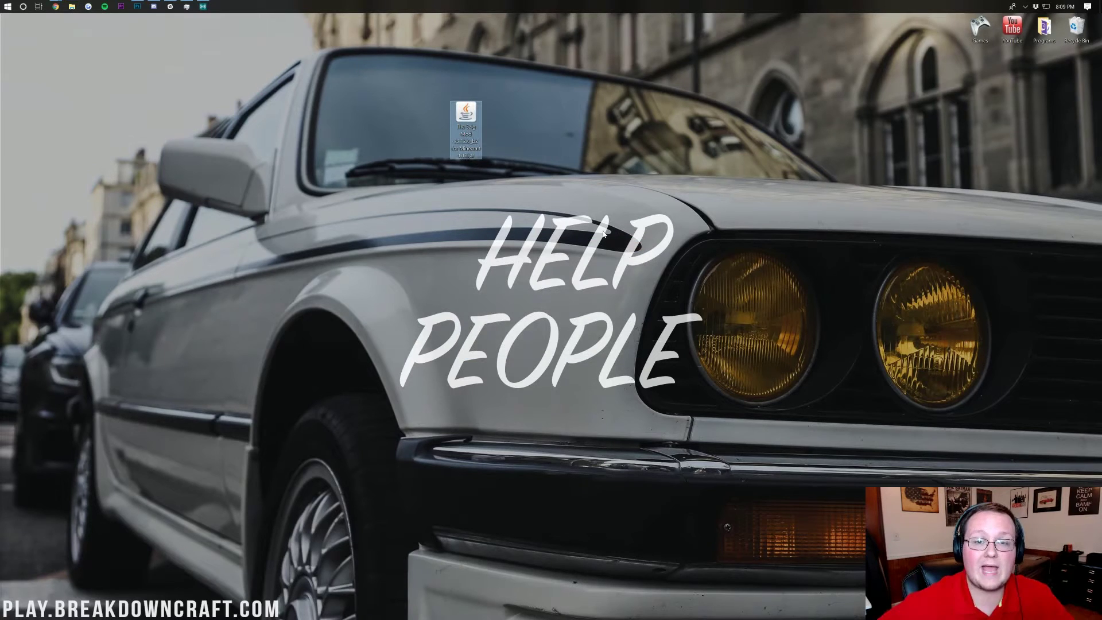
# - Launch Minecraft from the Games folder with the 1.13 - 5zig Mod profile and continue past the mod's welcome screen
pyautogui.doubleClick(979, 28)
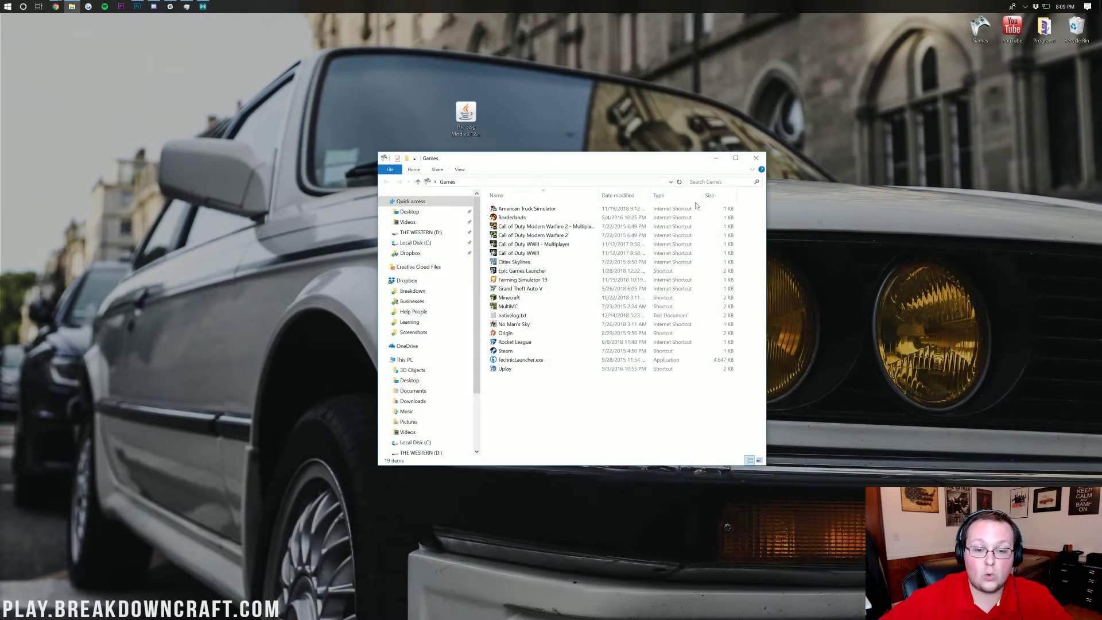
pyautogui.doubleClick(513, 297)
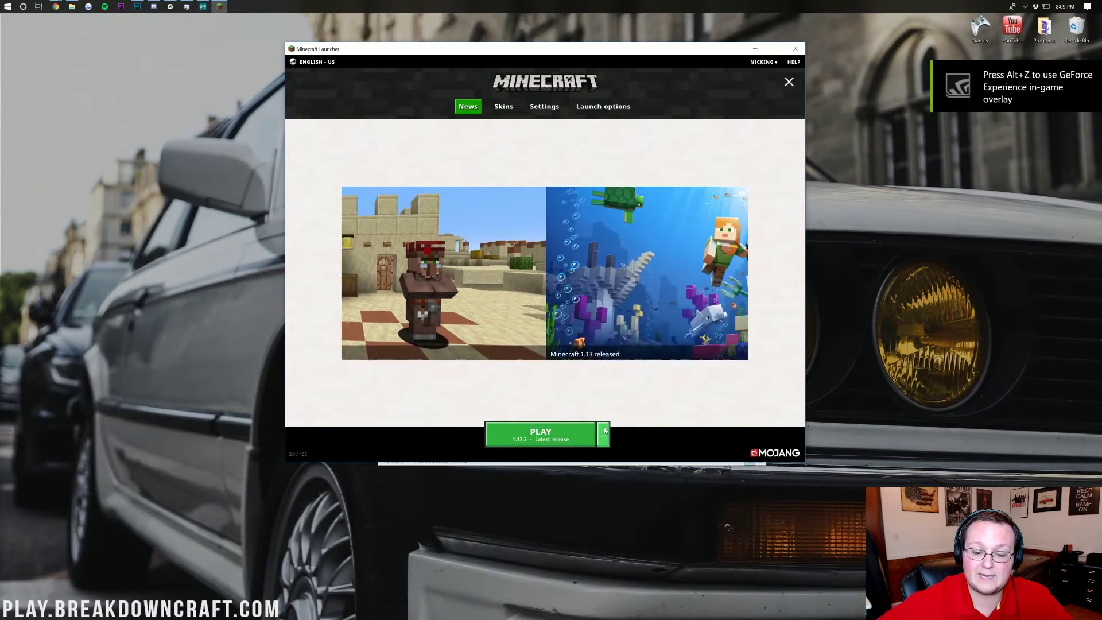
pyautogui.click(604, 431)
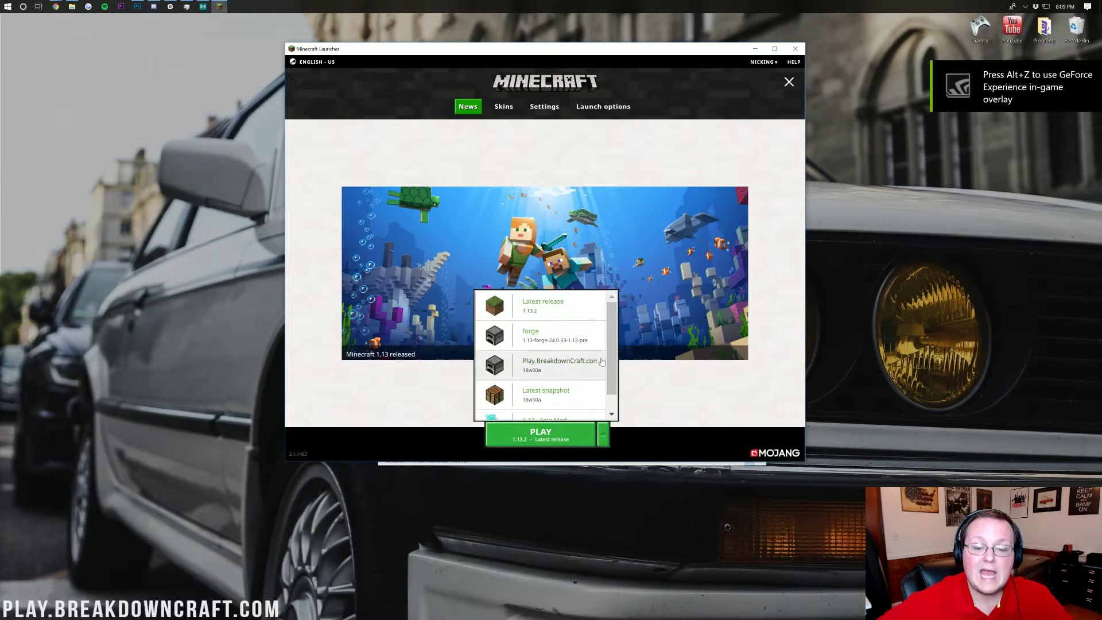
pyautogui.scroll(-1, 565, 396)
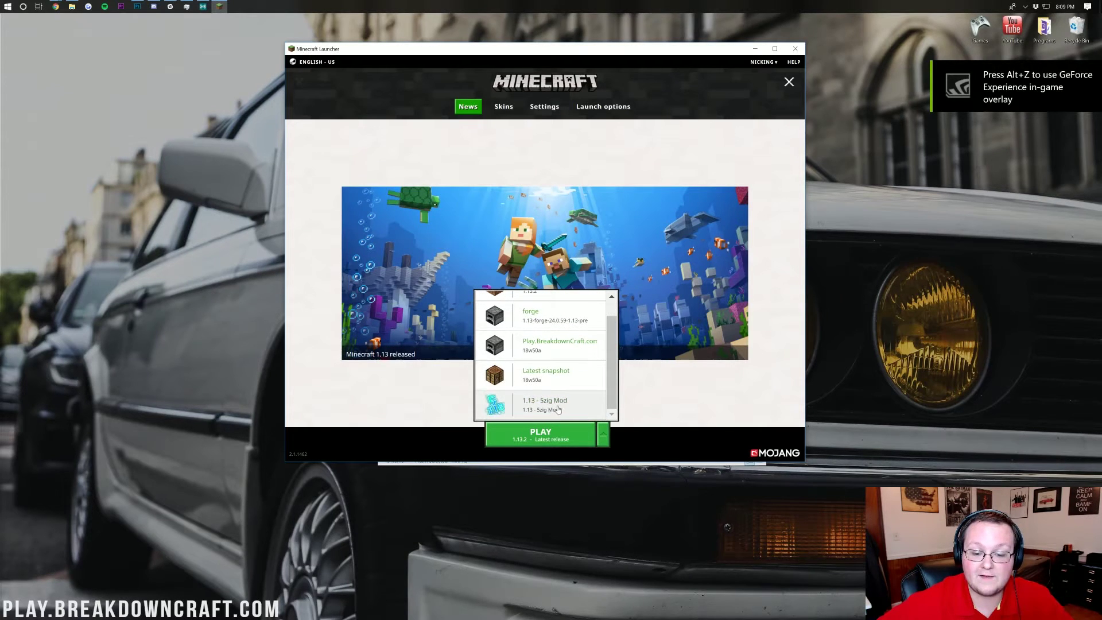
pyautogui.click(502, 407)
pyautogui.click(522, 435)
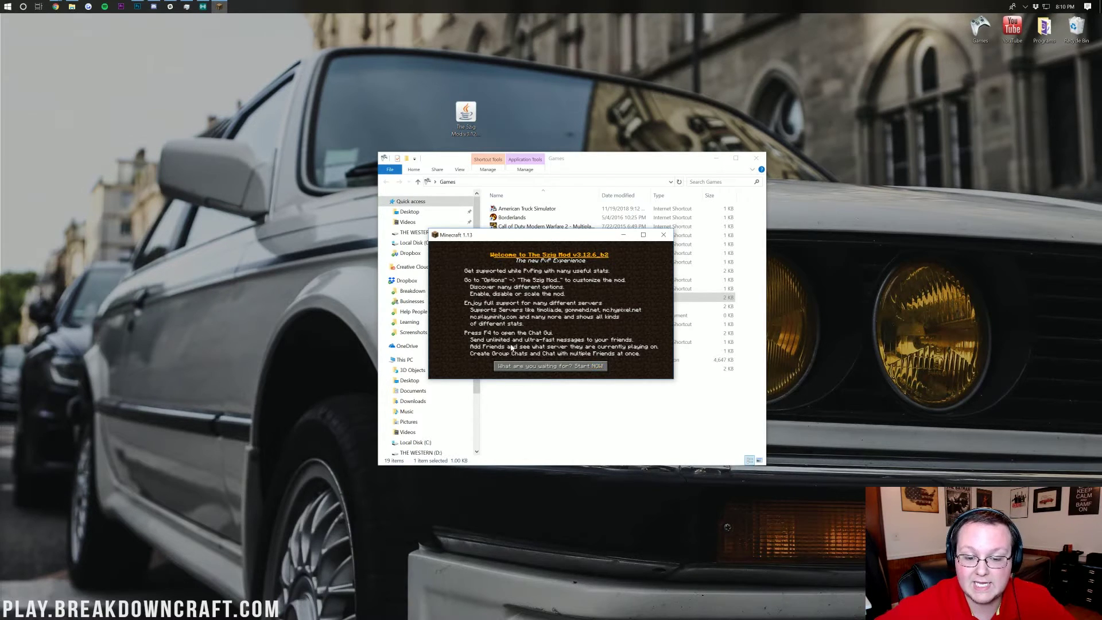
pyautogui.click(541, 370)
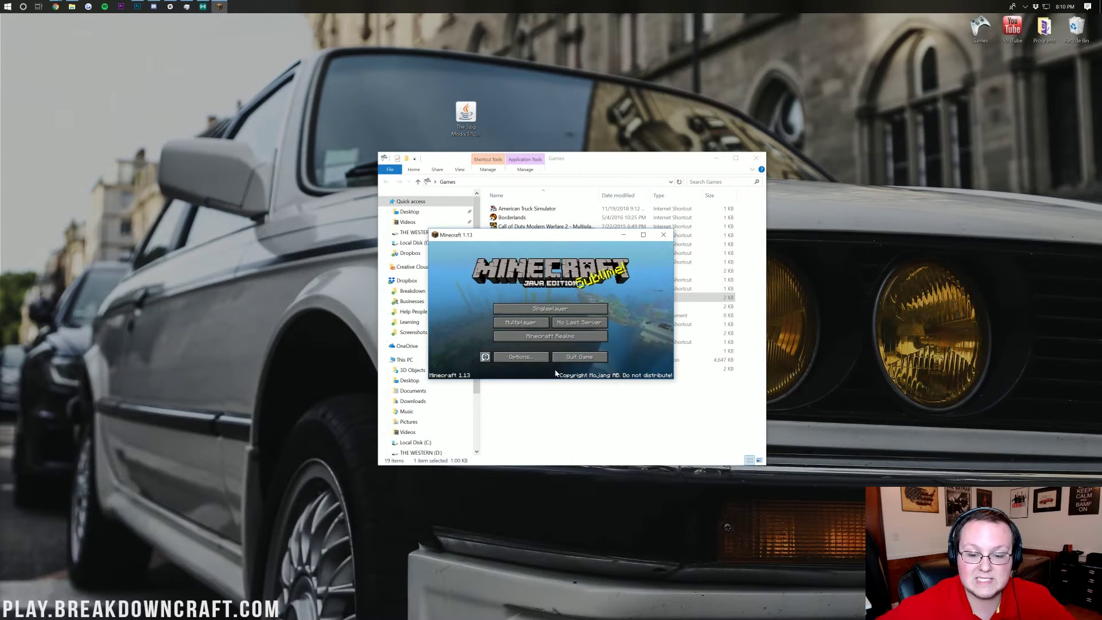
# - View the 5zig Mod's display customization from the game options and preview its armor module
pyautogui.click(521, 357)
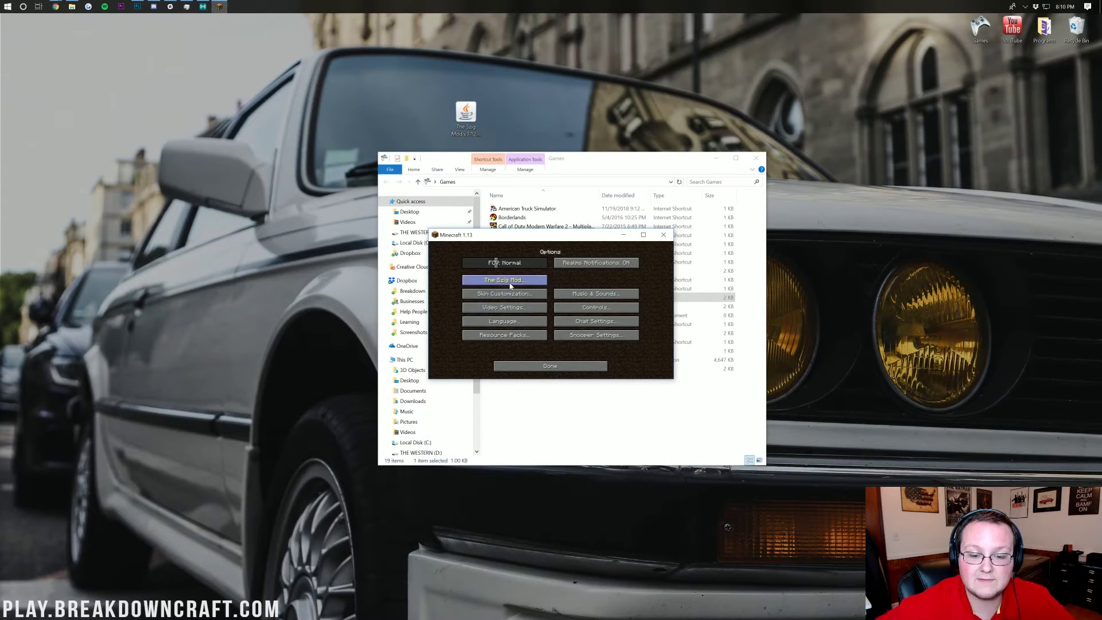
pyautogui.click(479, 283)
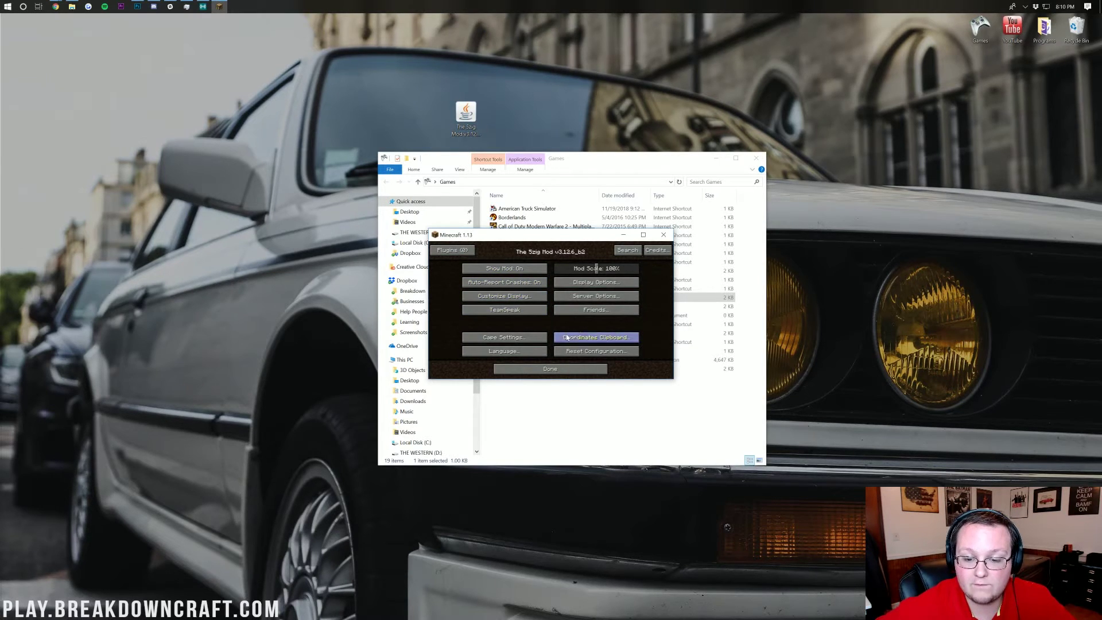
pyautogui.click(514, 297)
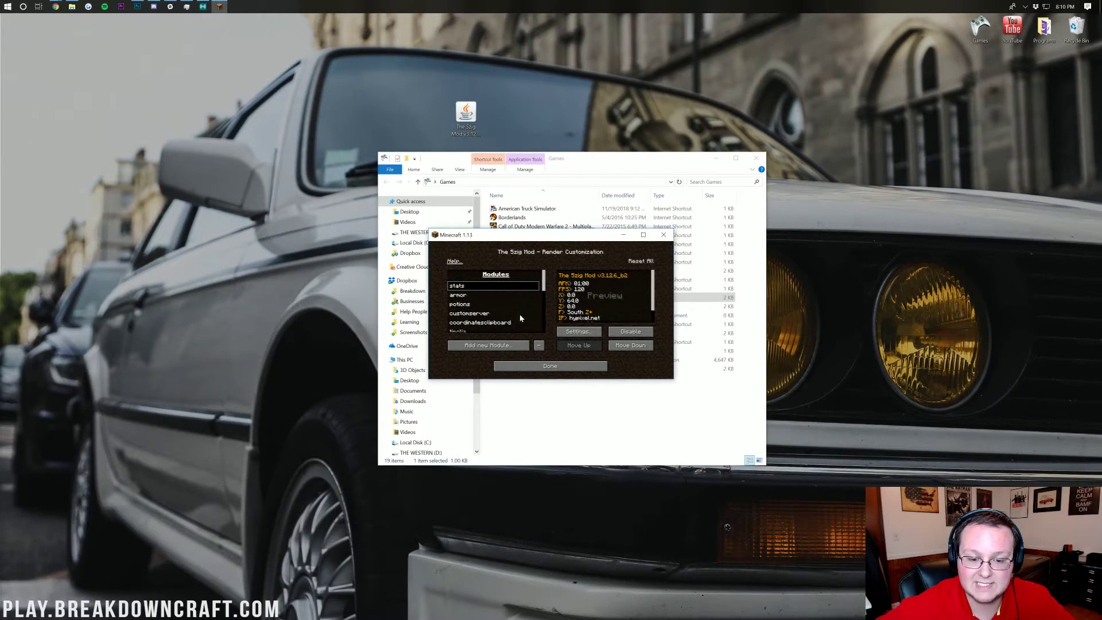
pyautogui.click(481, 295)
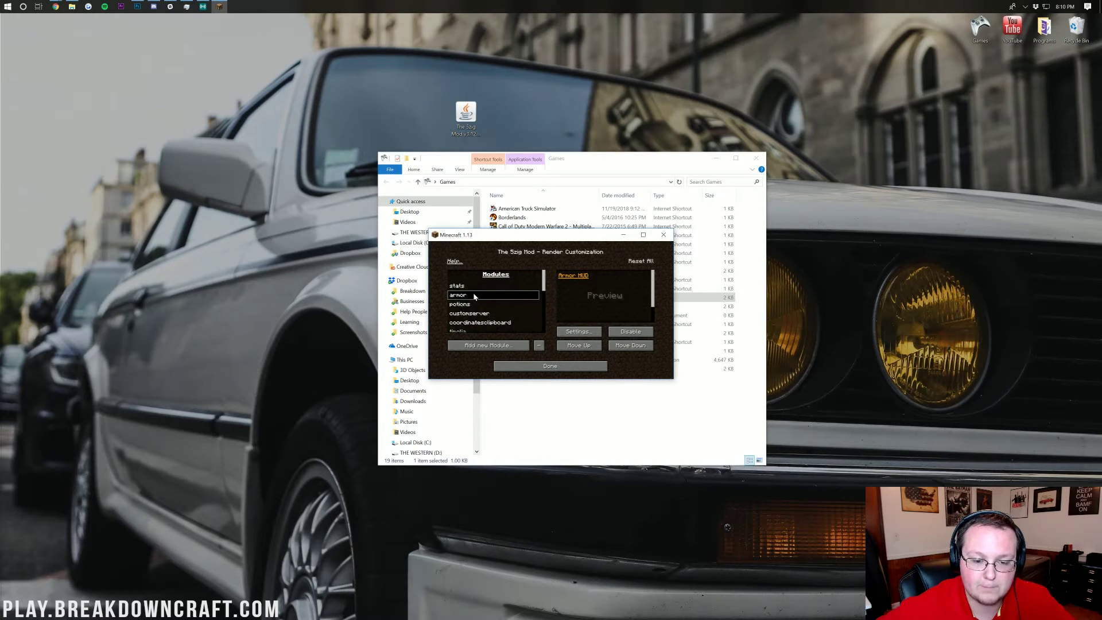
pyautogui.click(543, 366)
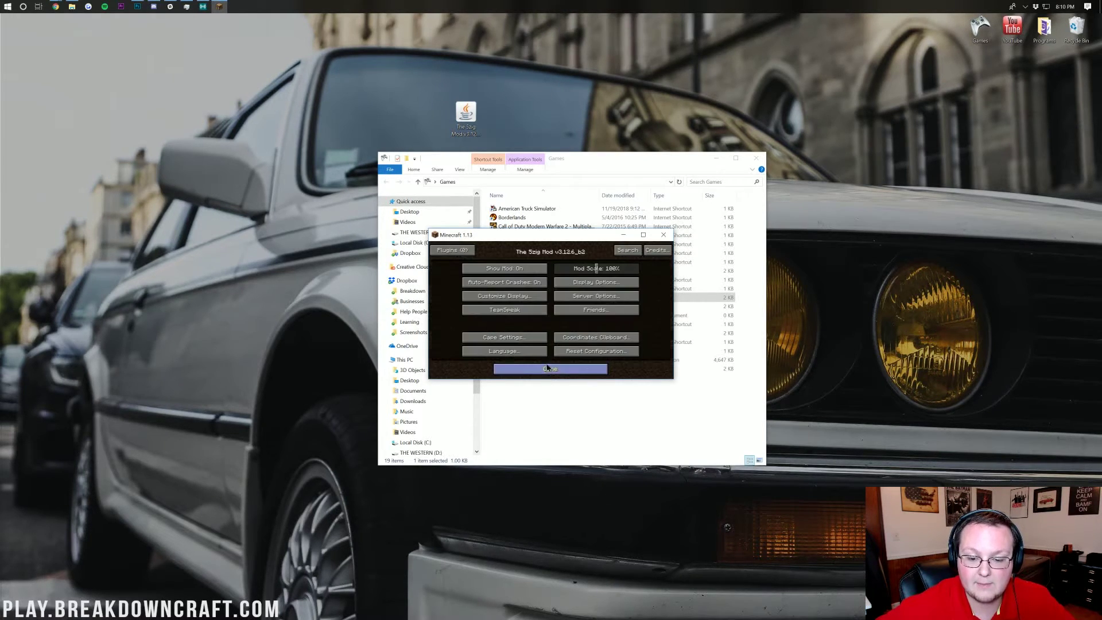
# - View the 5zig Mod's general server options and return to the Minecraft title screen
pyautogui.click(595, 296)
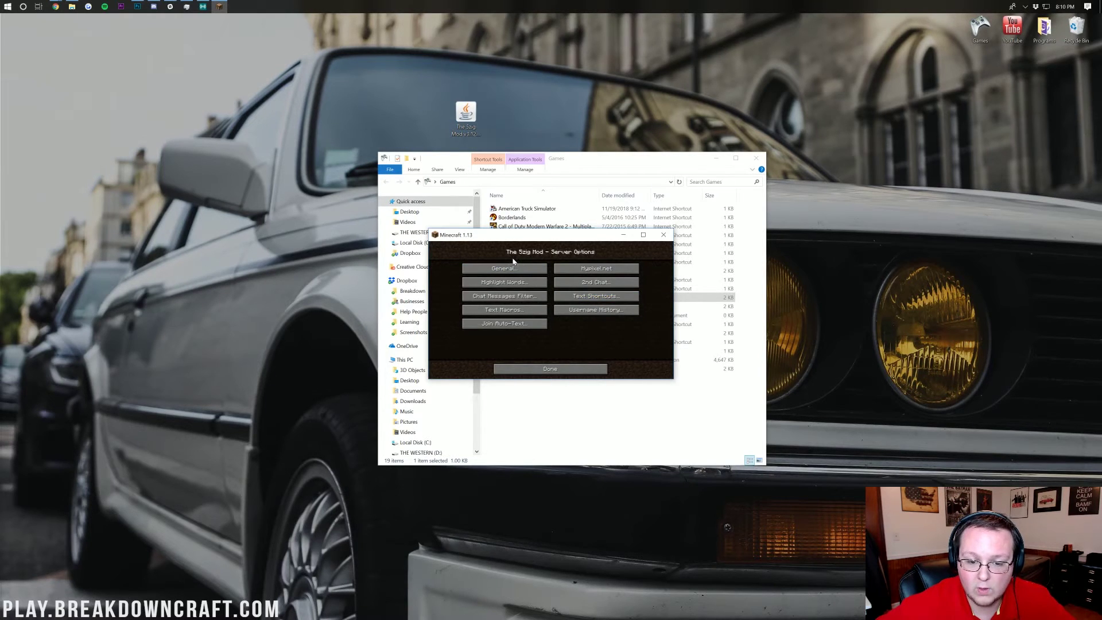
pyautogui.click(504, 268)
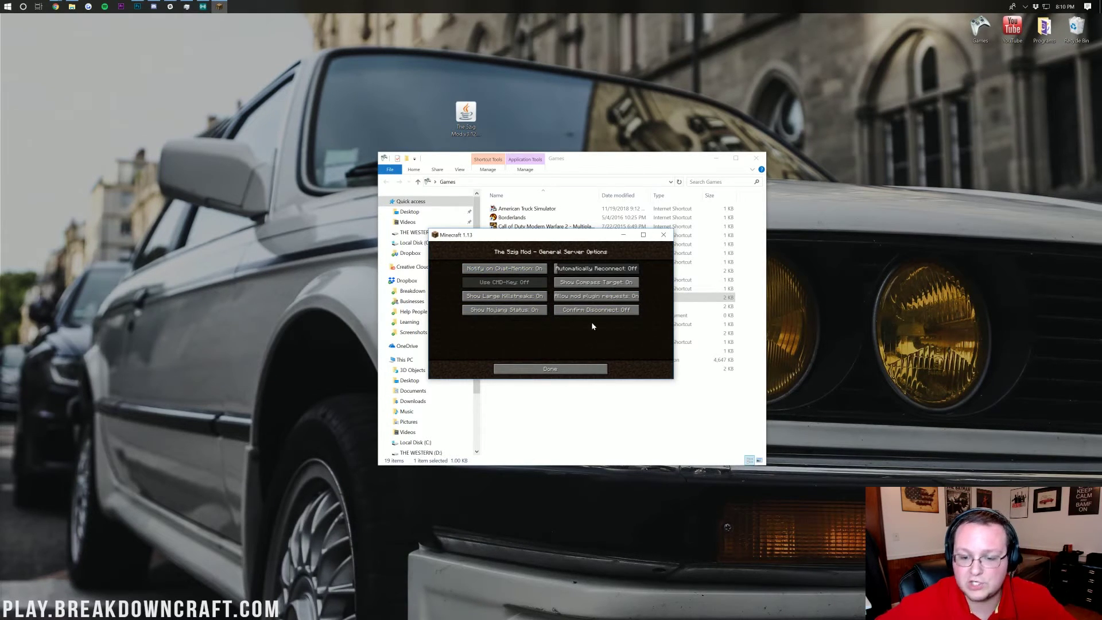
pyautogui.click(567, 369)
pyautogui.click(568, 370)
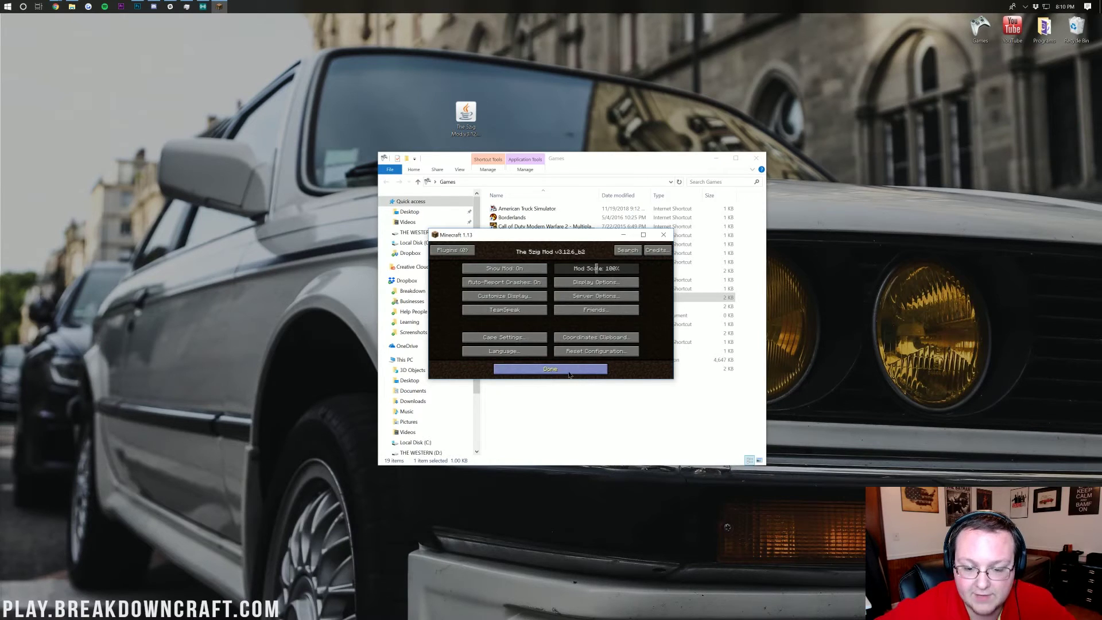
pyautogui.click(568, 370)
pyautogui.click(568, 369)
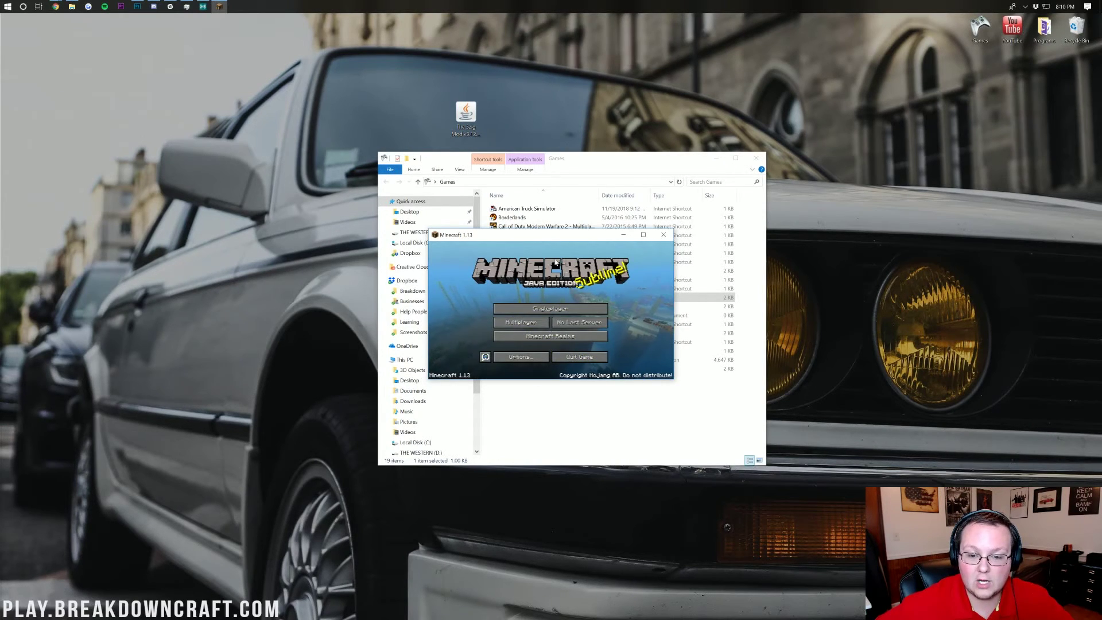
# - Enlarge and reposition the Minecraft window, and look at the 5zig Mod settings again before returning to the title screen
pyautogui.moveTo(429, 230); pyautogui.dragTo(66, 33)
pyautogui.moveTo(134, 53); pyautogui.dragTo(336, 129)
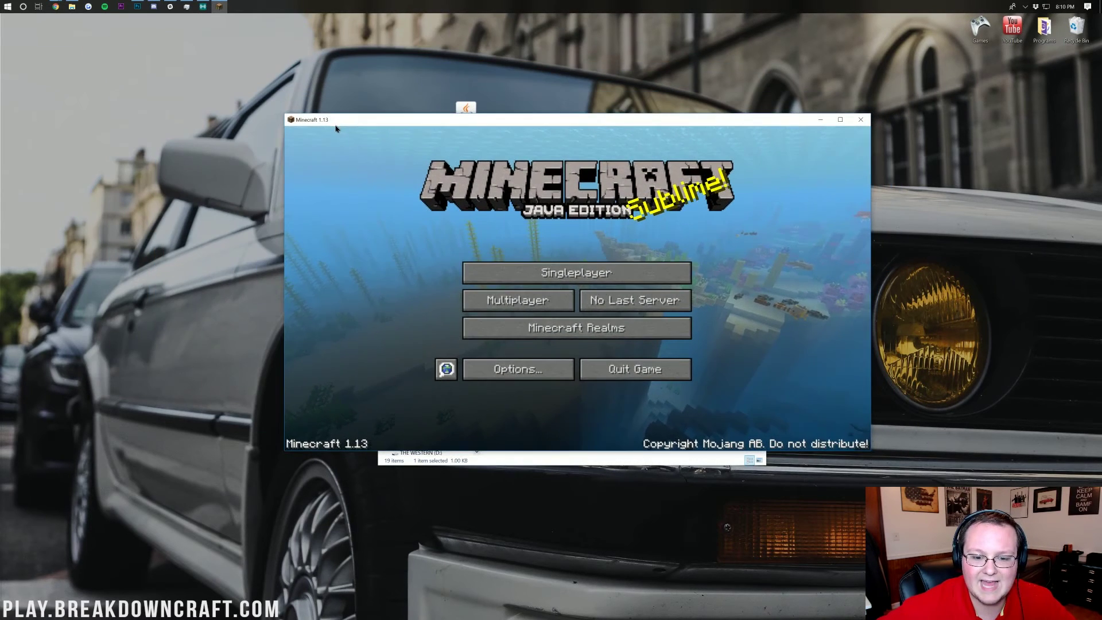
pyautogui.click(511, 368)
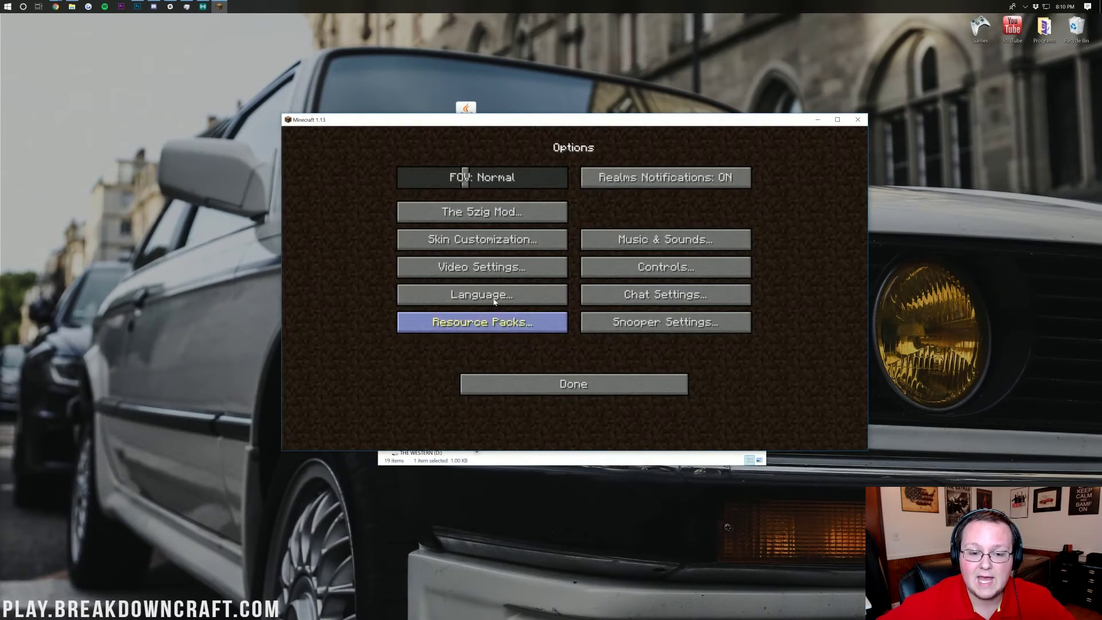
pyautogui.click(482, 212)
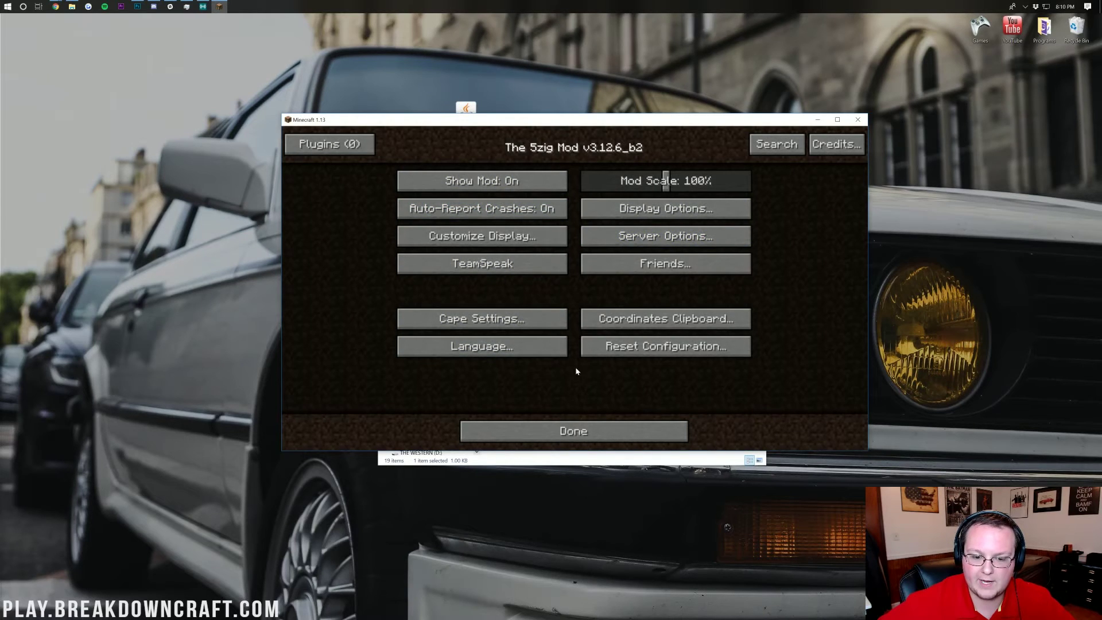
pyautogui.click(574, 432)
pyautogui.click(607, 383)
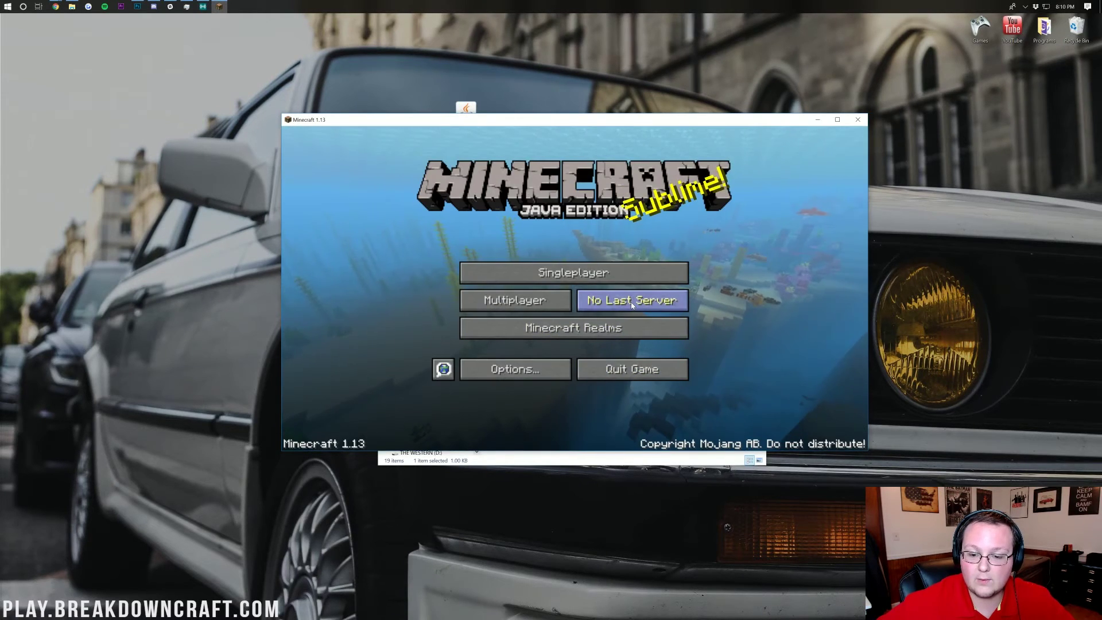
# - Join the Play.BreakdownCraft.com multiplayer server
pyautogui.click(552, 302)
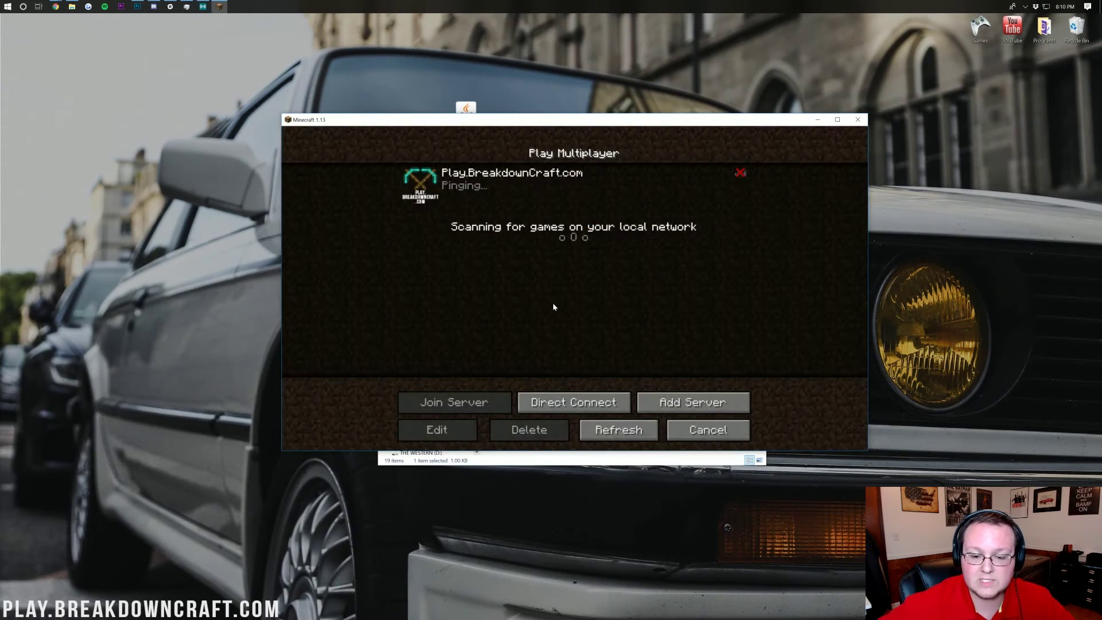
pyautogui.doubleClick(526, 195)
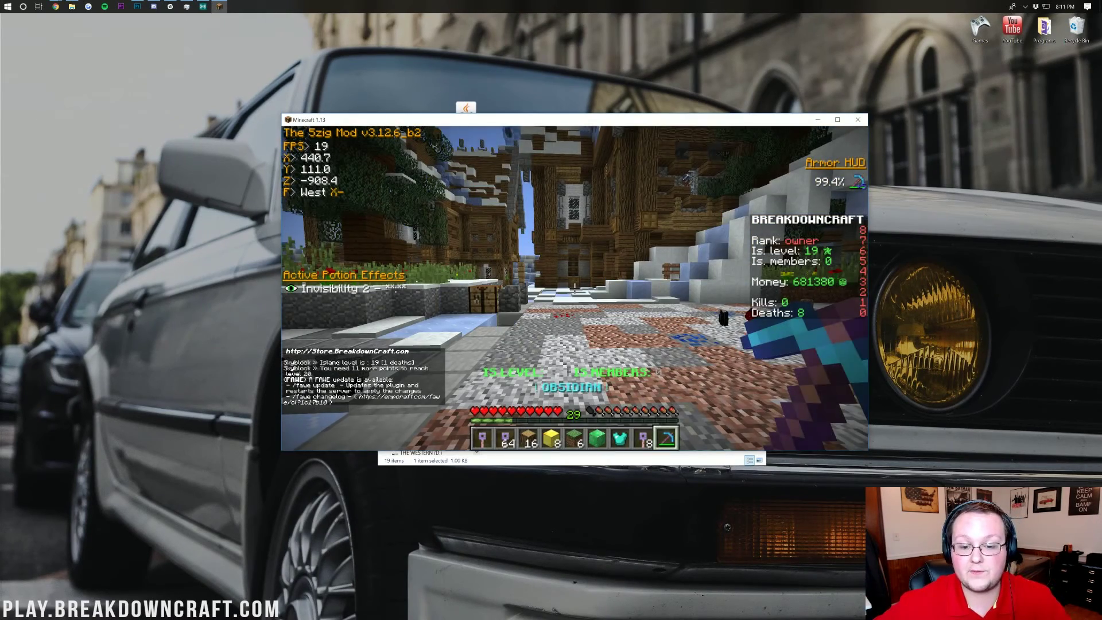
# - Walk from the spawn path onto the stone and granite floor in front of the MINE sign
pyautogui.press('a')
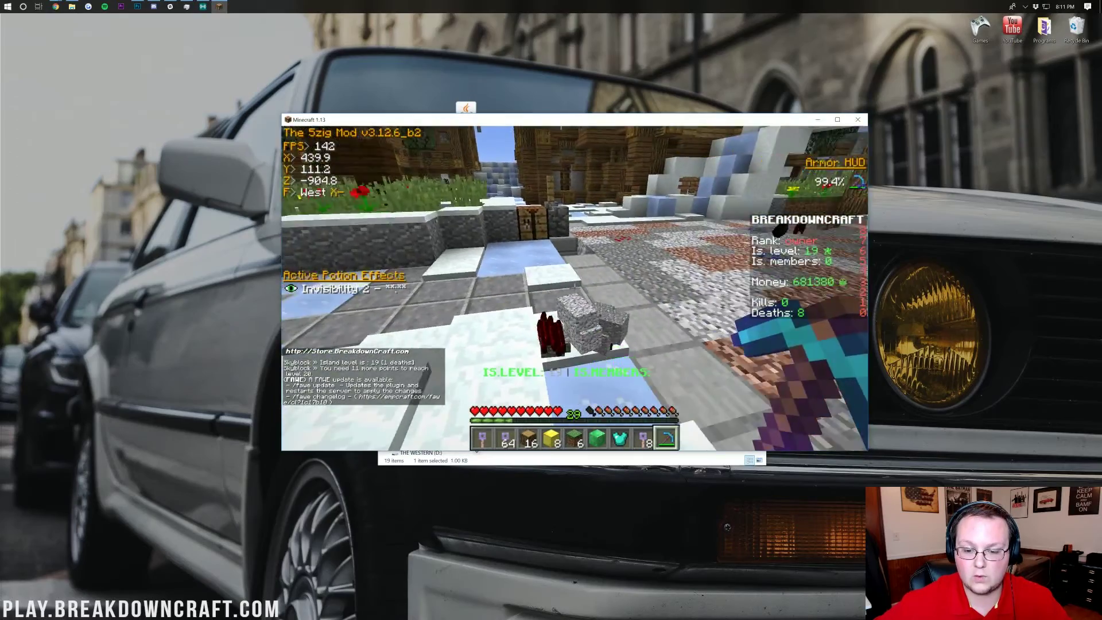
pyautogui.press('w')
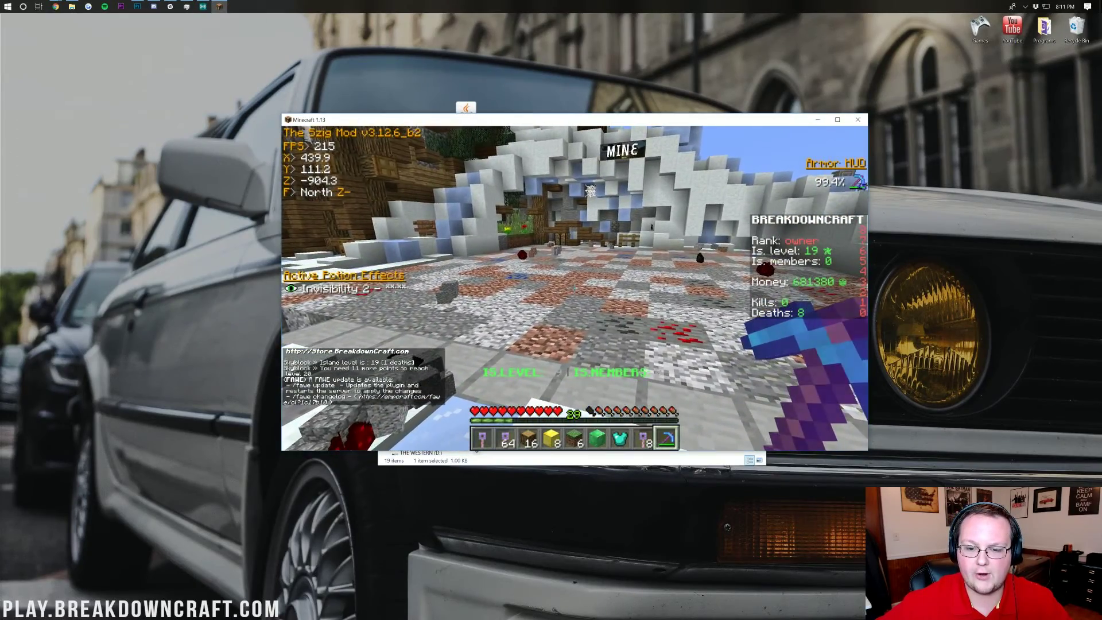
pyautogui.press('w')
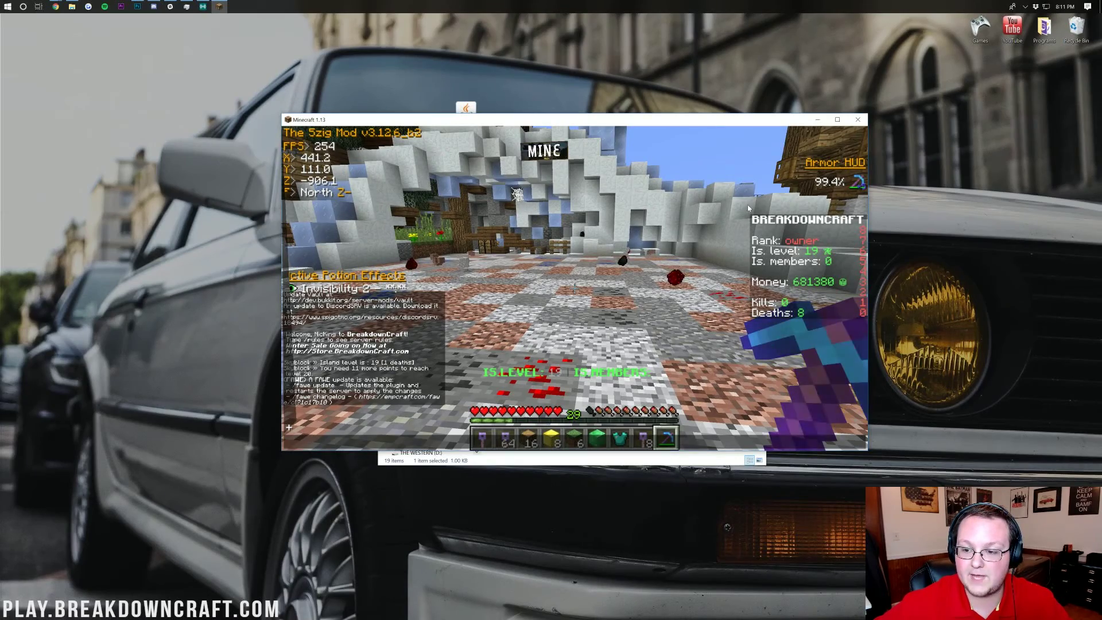
# - Break several blocks in the mine floor with the pickaxe, pausing to open and close the chat
pyautogui.click(574, 288)
pyautogui.press('t')
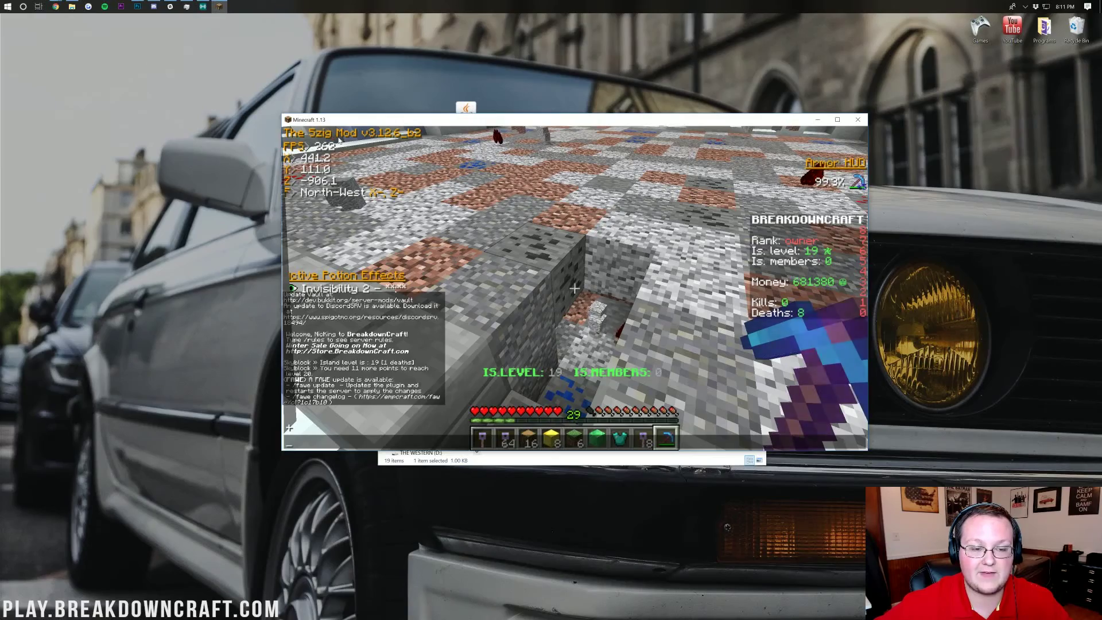
pyautogui.press('Escape')
pyautogui.click(573, 289)
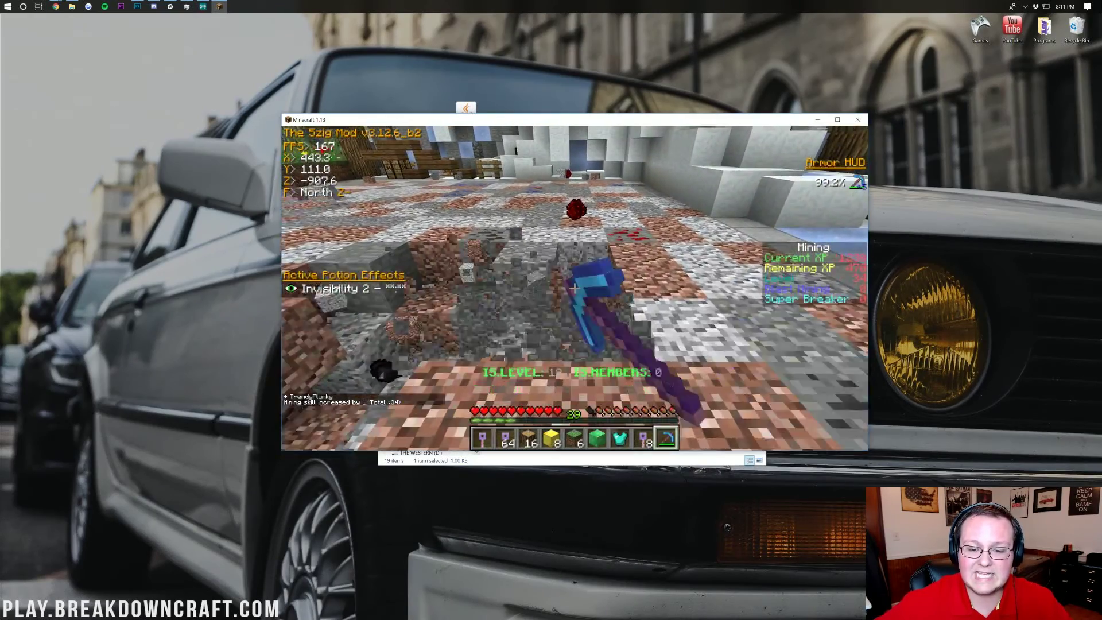
pyautogui.click(573, 289)
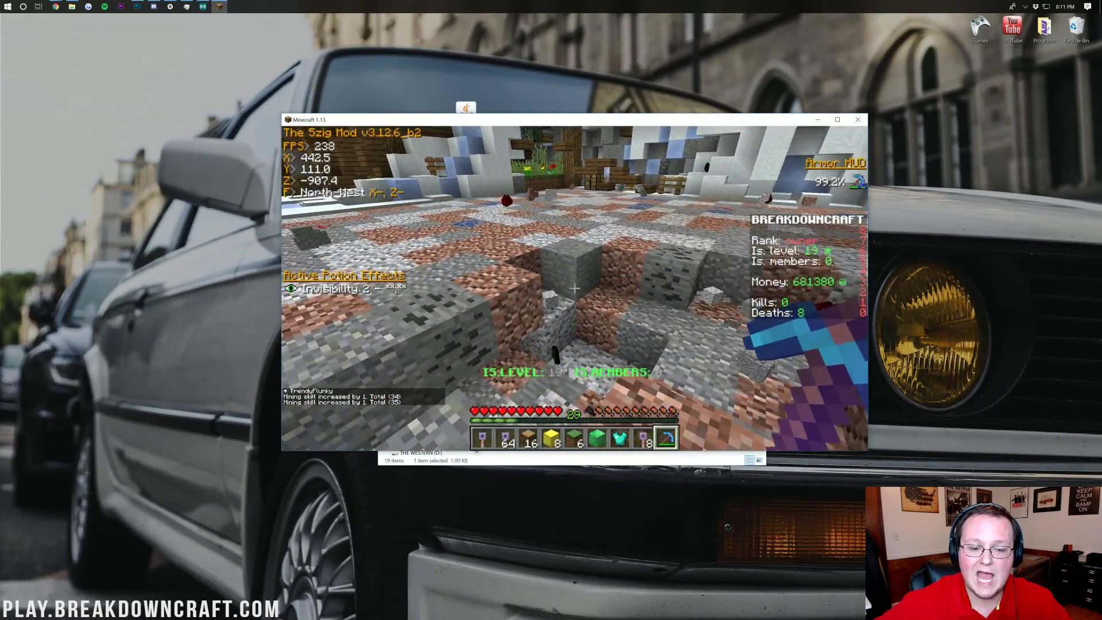
# - Check the player inventory, and mine more lapis, redstone, coal and stone blocks across the mine floor with the pickaxe
pyautogui.press('e')
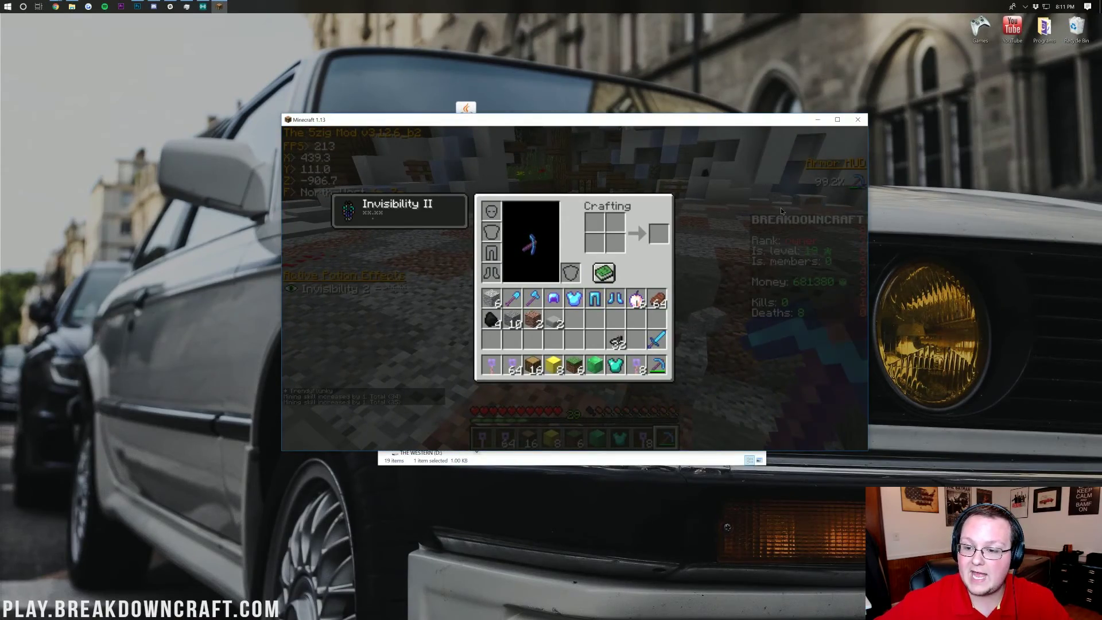
pyautogui.press('e')
pyautogui.click(574, 288)
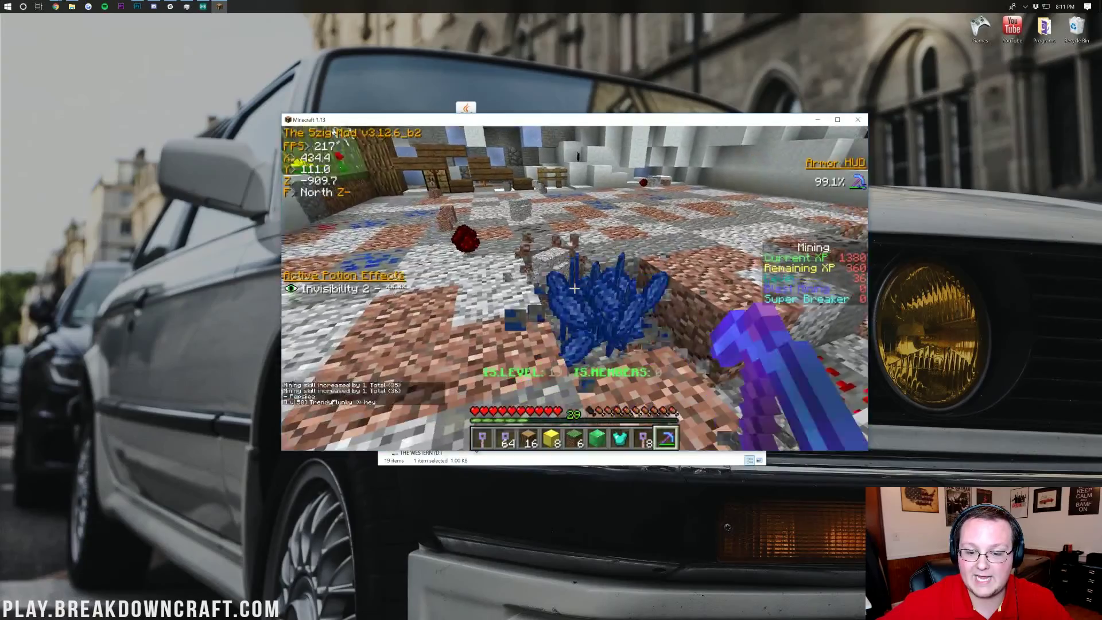
pyautogui.click(573, 289)
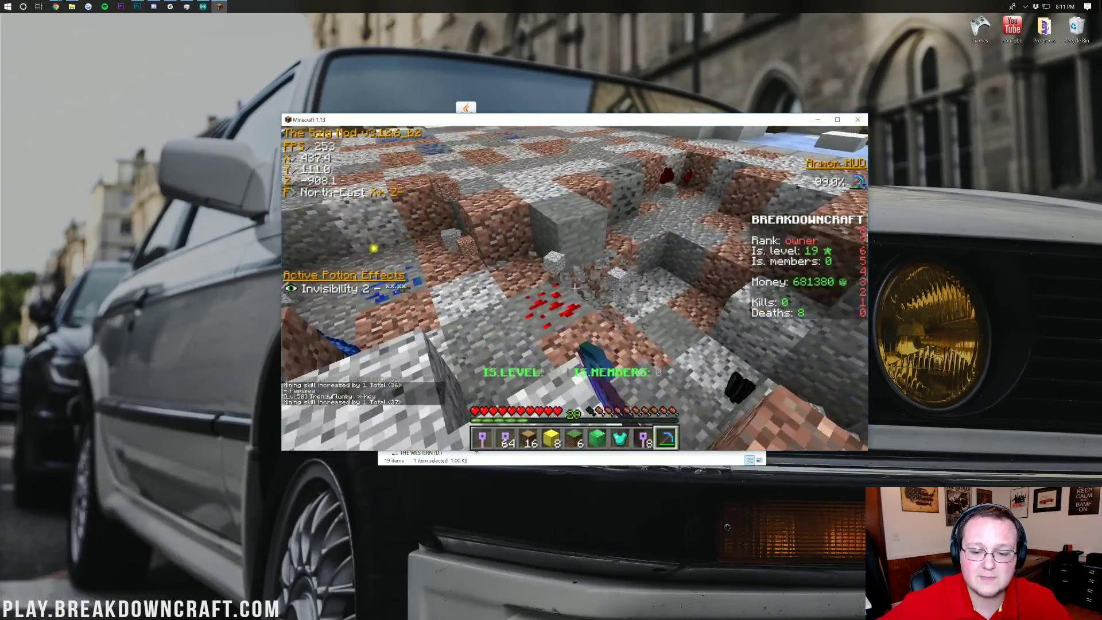
pyautogui.click(574, 289)
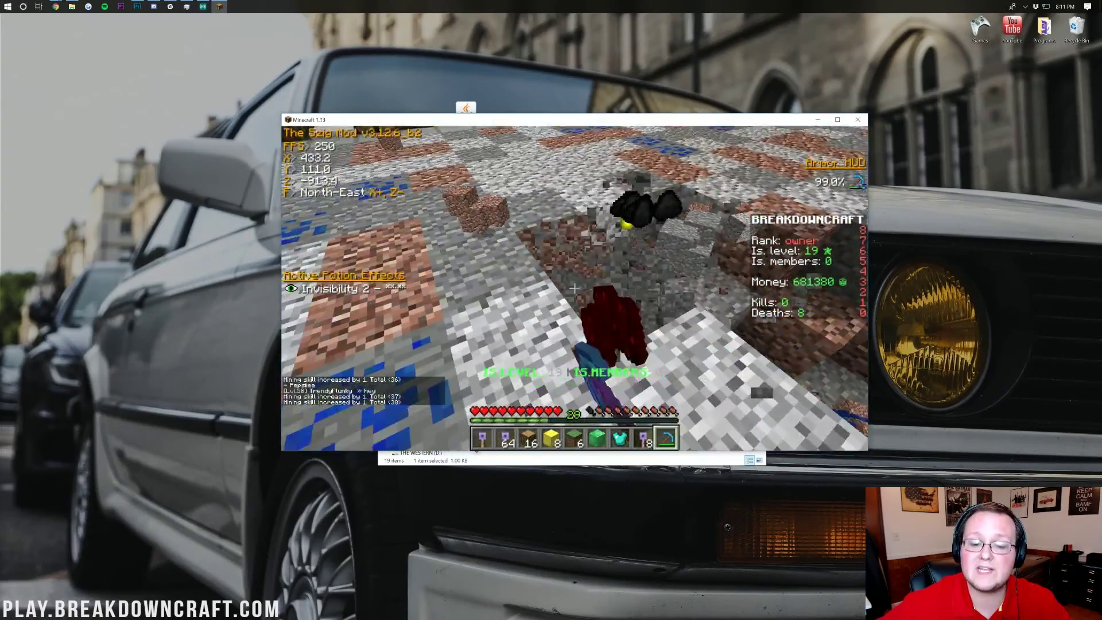
pyautogui.click(574, 289)
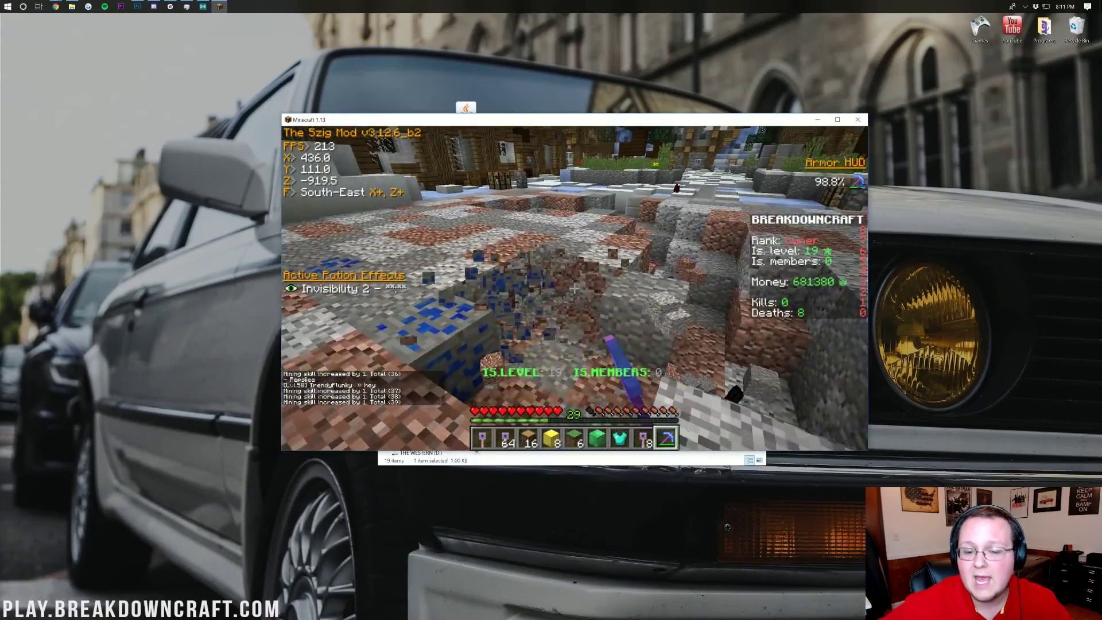
pyautogui.click(574, 289)
pyautogui.click(574, 288)
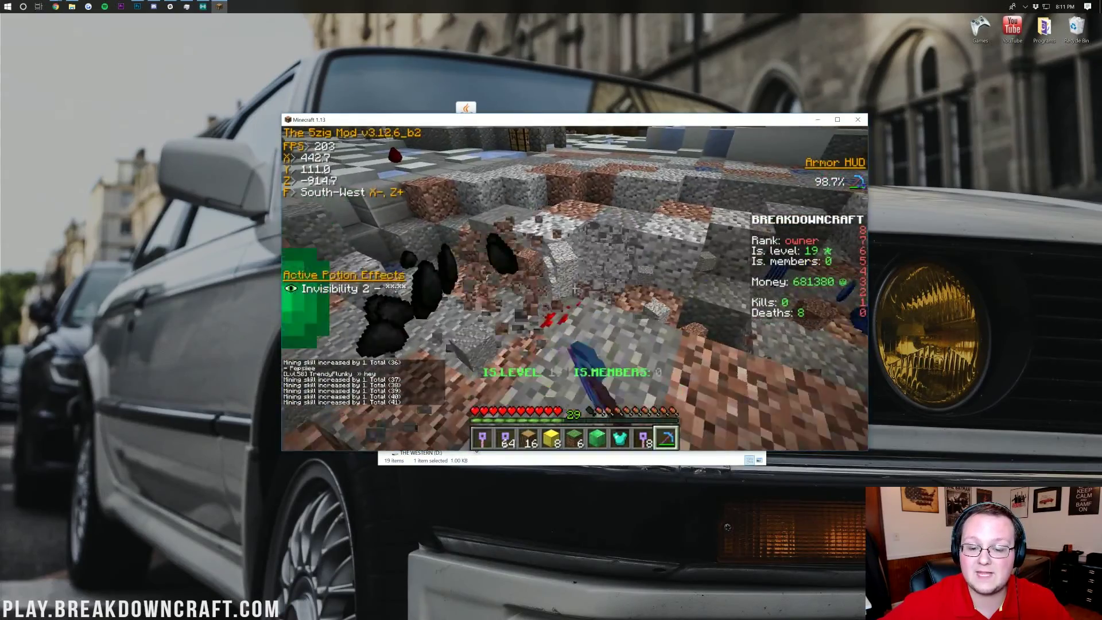
pyautogui.press('w')
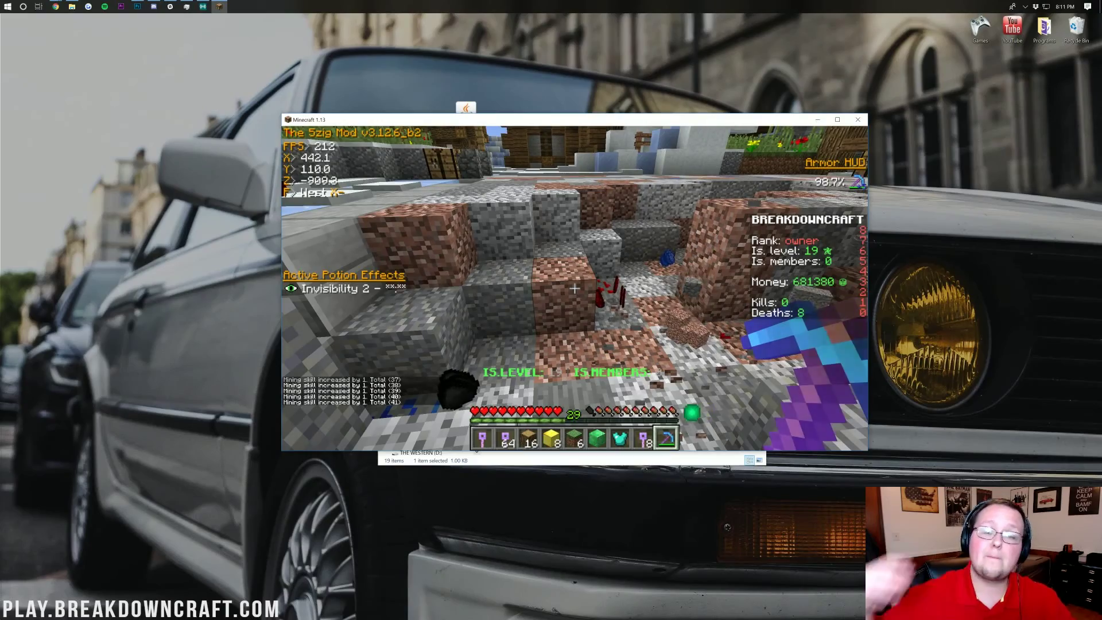